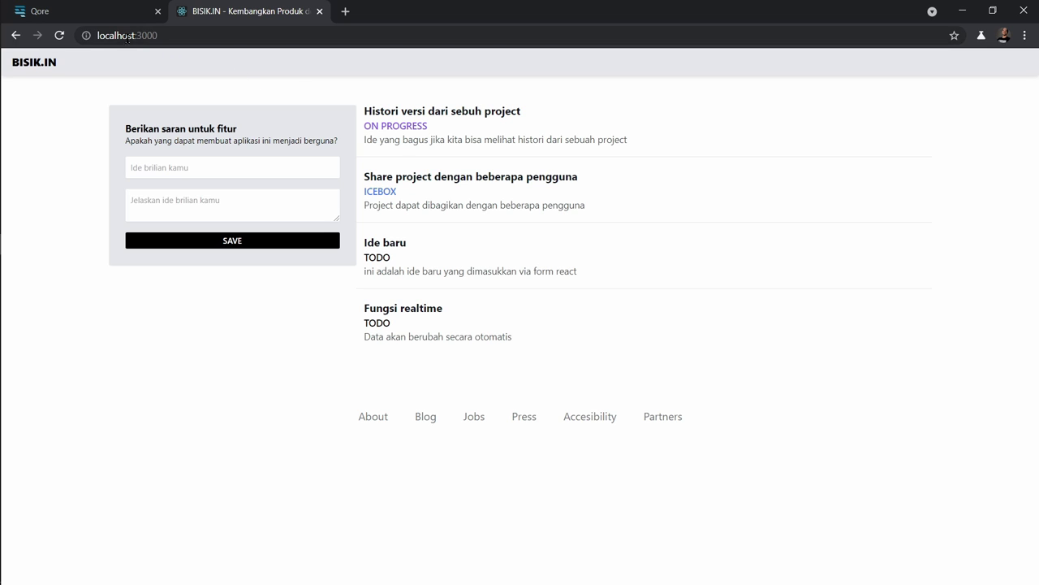
# Switch to the Qore dashboard and add a new table named Comment to the project
pyautogui.click(122, 12)
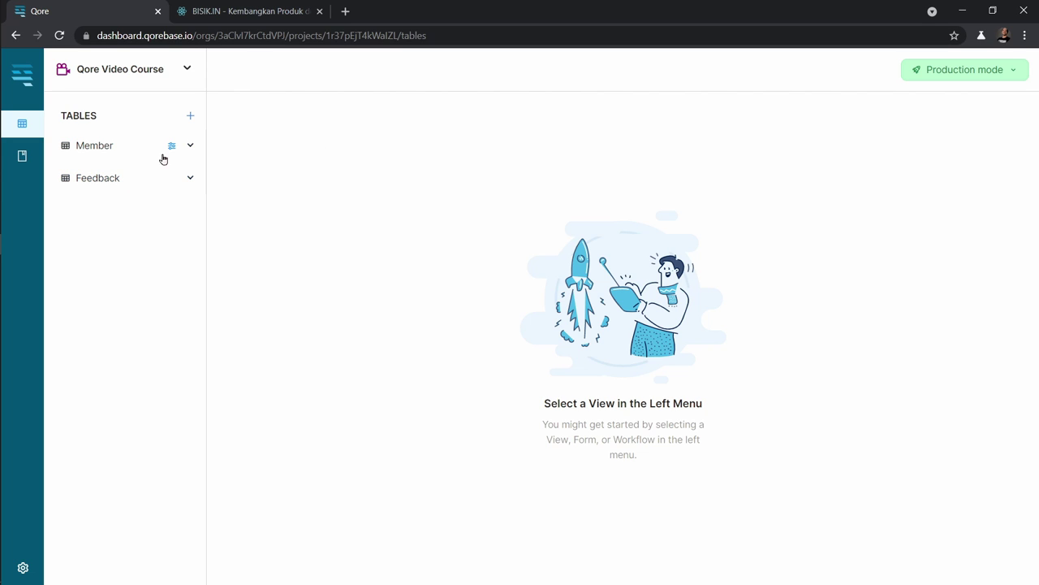
pyautogui.click(188, 122)
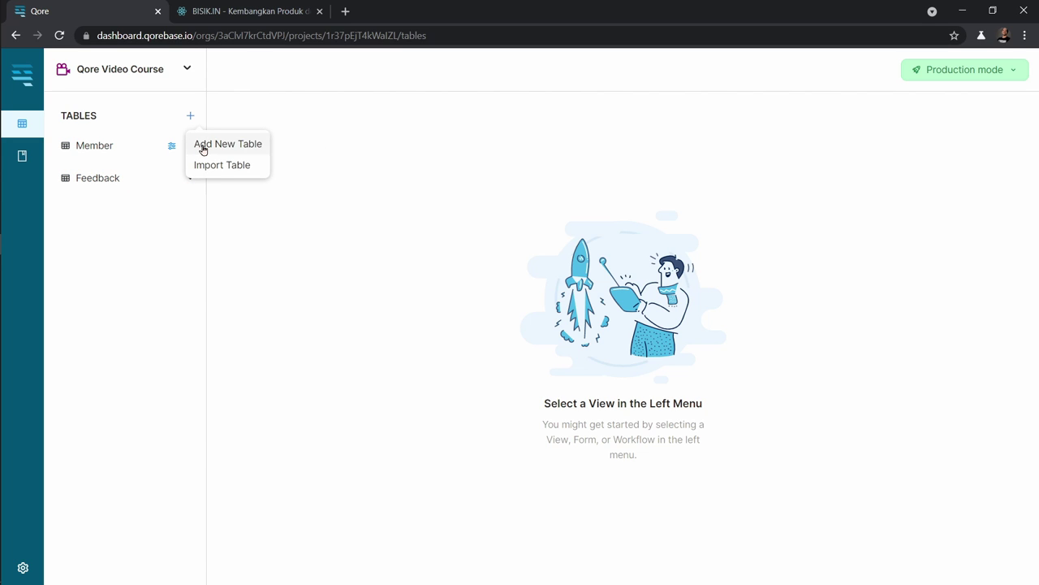
pyautogui.click(202, 148)
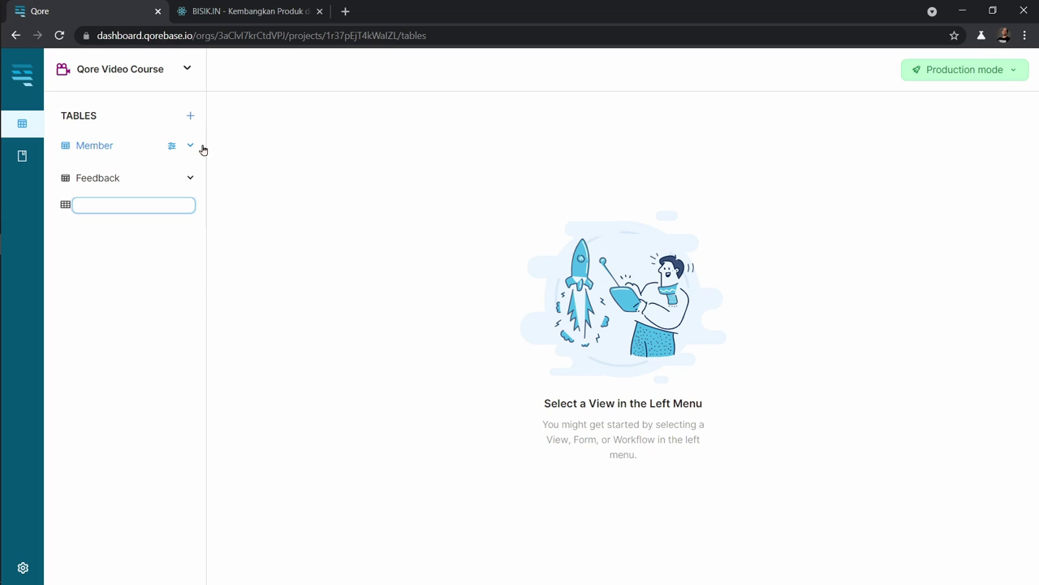
pyautogui.write('Comment')
pyautogui.press('Return')
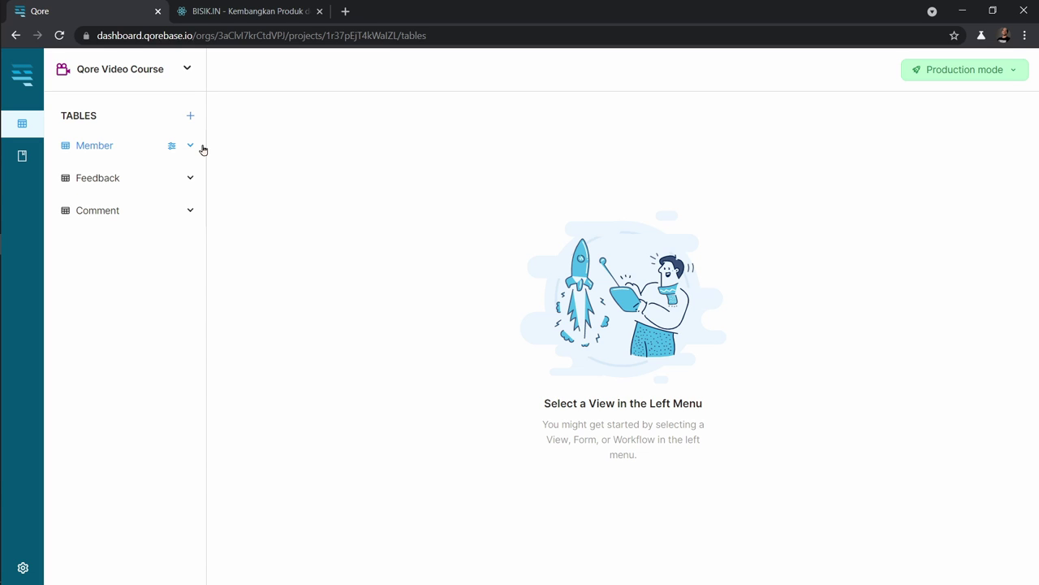
# In the Comment table's All comment view, rename the description field to body
pyautogui.click(137, 214)
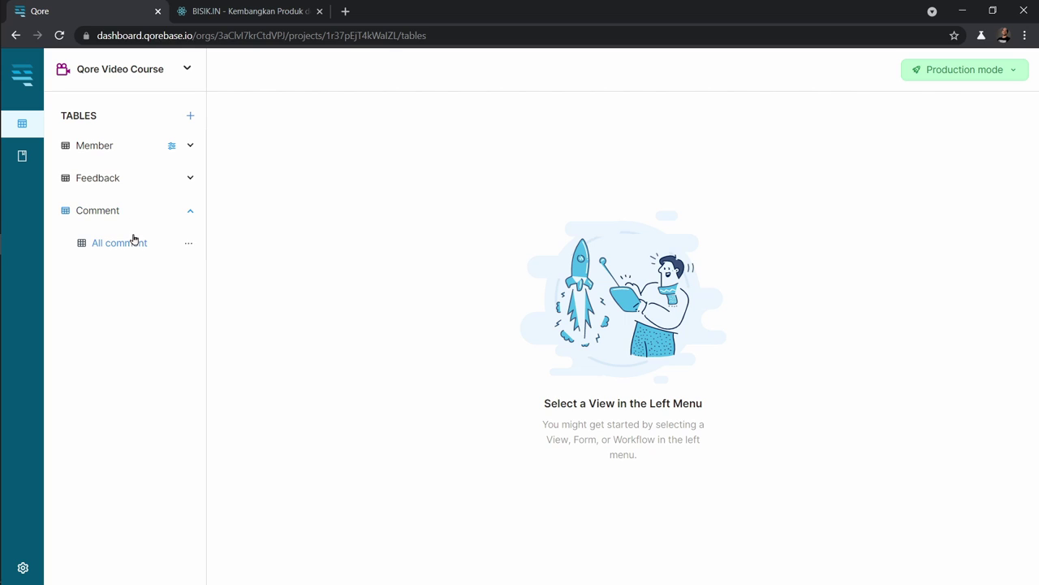
pyautogui.click(134, 239)
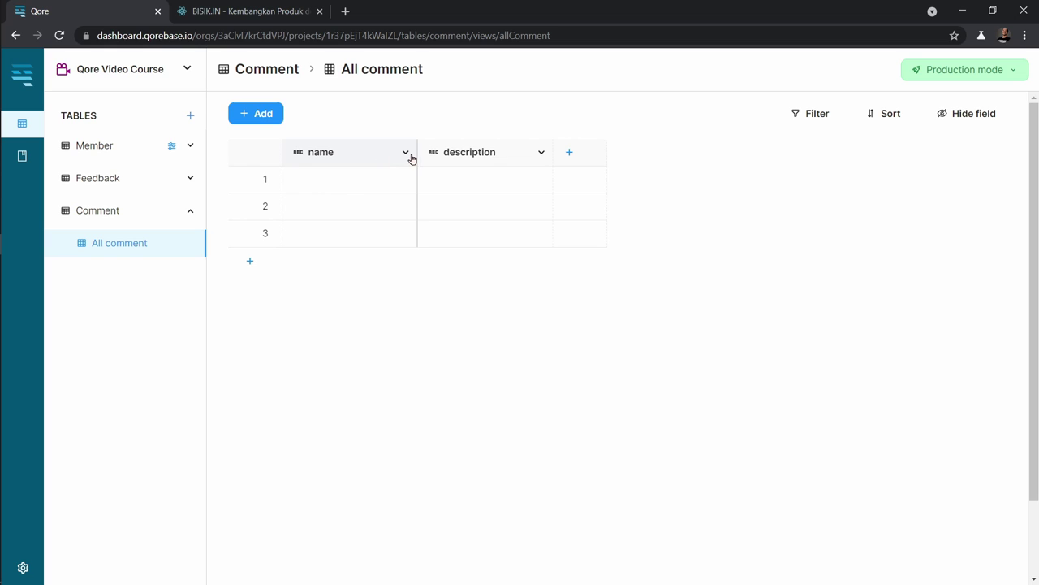
pyautogui.click(541, 153)
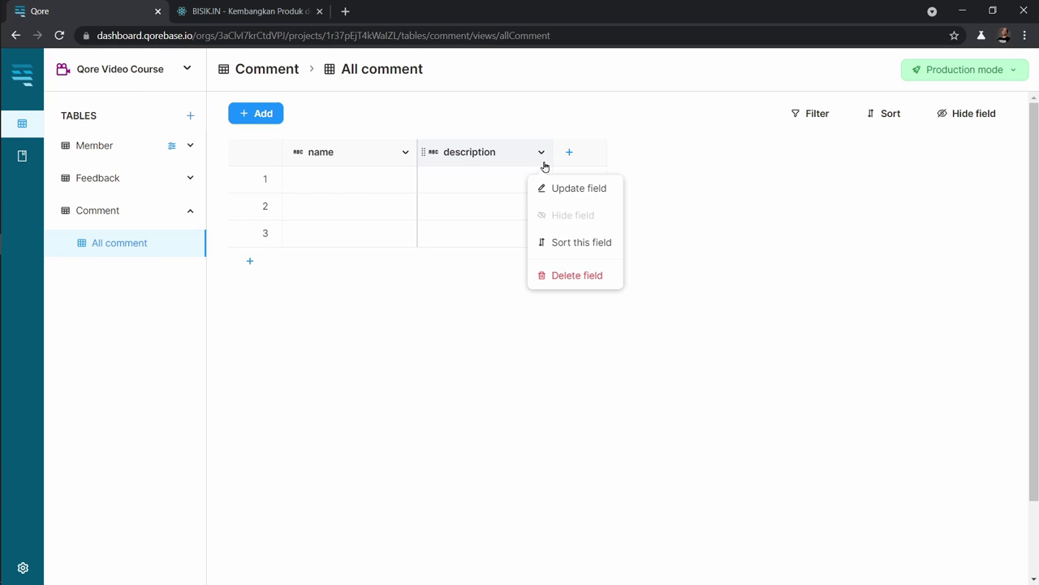
pyautogui.click(550, 188)
pyautogui.click(527, 199)
pyautogui.doubleClick(526, 197)
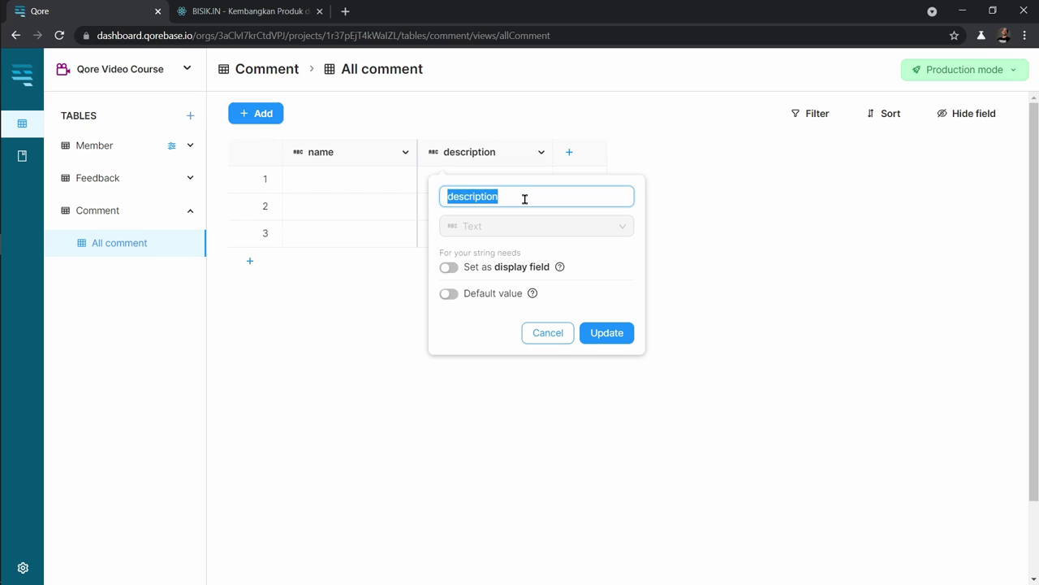
pyautogui.write('body')
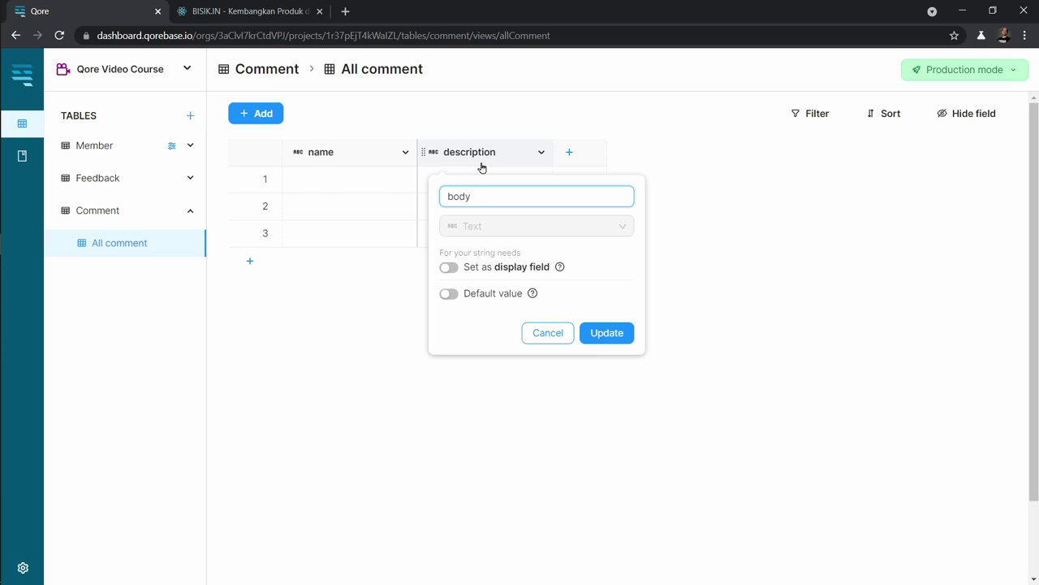
pyautogui.click(622, 333)
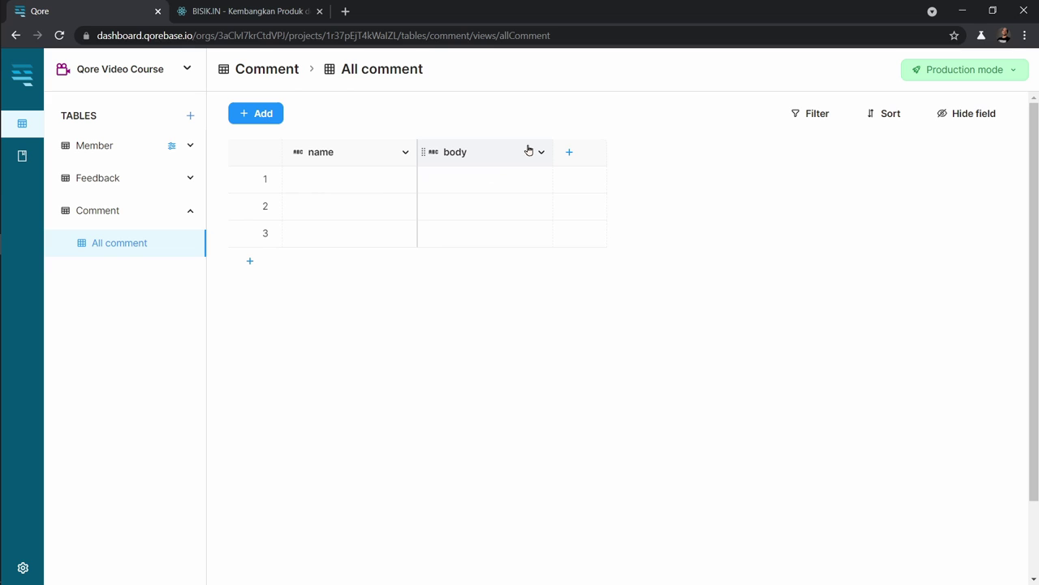
# Set the body field as the Comment table's display field
pyautogui.click(541, 156)
pyautogui.click(552, 185)
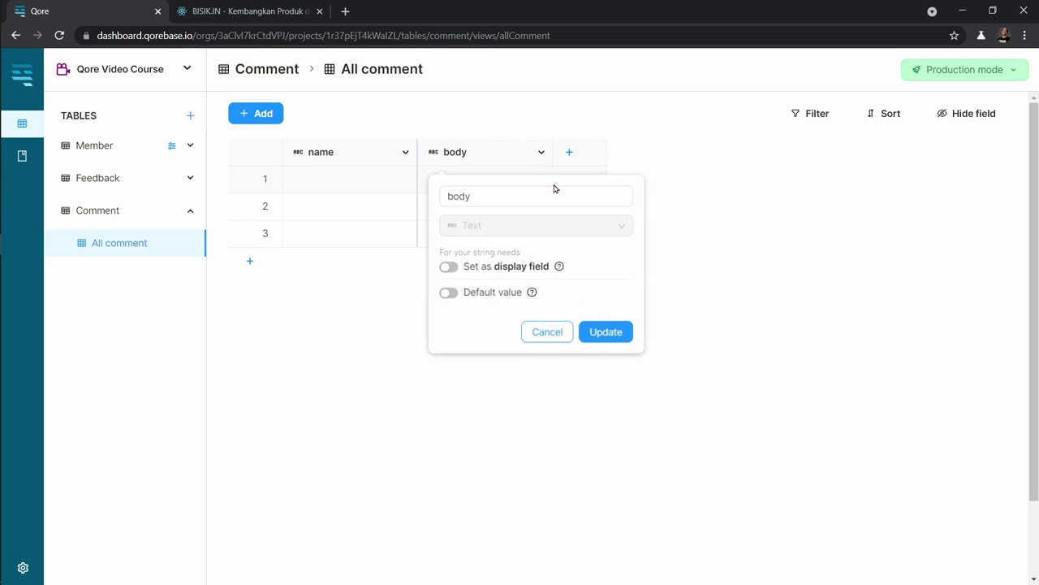
pyautogui.click(449, 269)
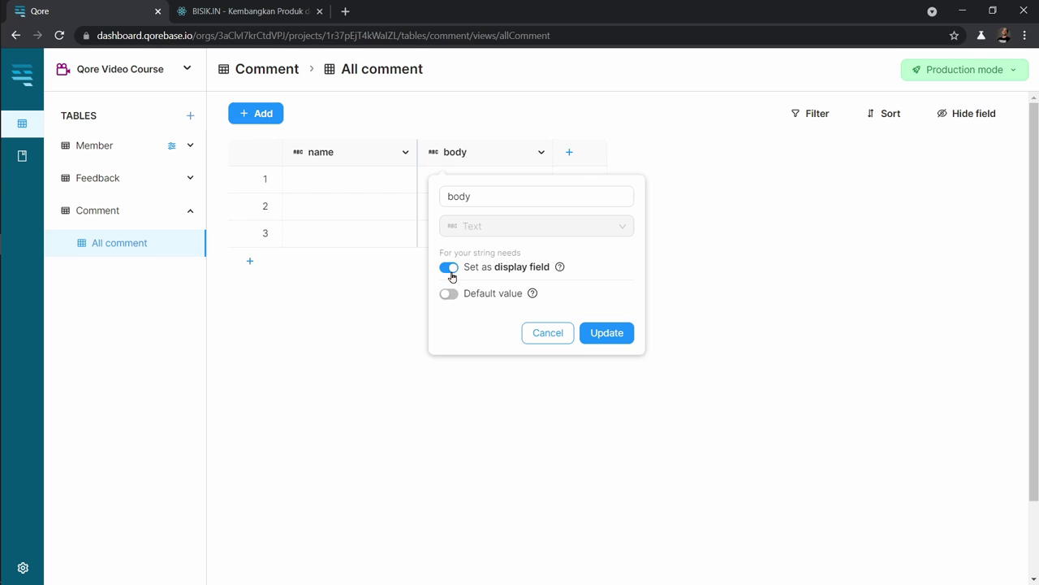
pyautogui.click(607, 332)
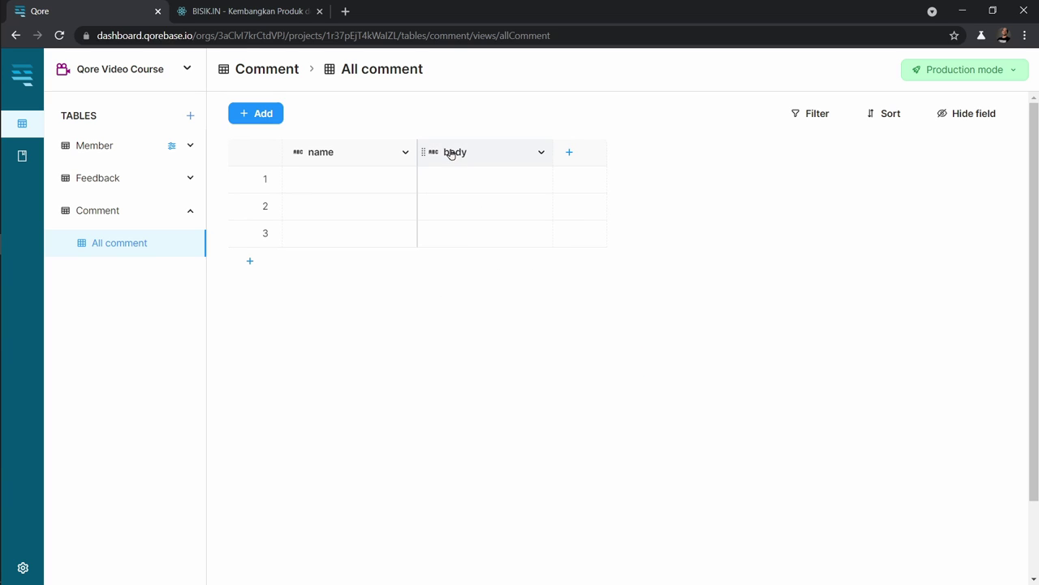
# Turn off the display field setting on the name field and delete that field from the Comment table
pyautogui.click(406, 154)
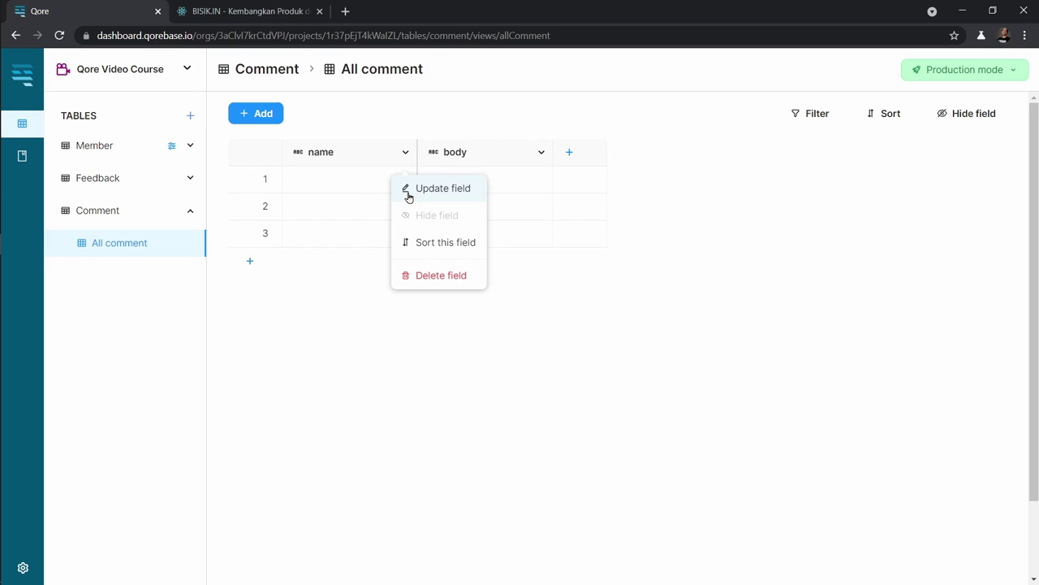
pyautogui.click(408, 198)
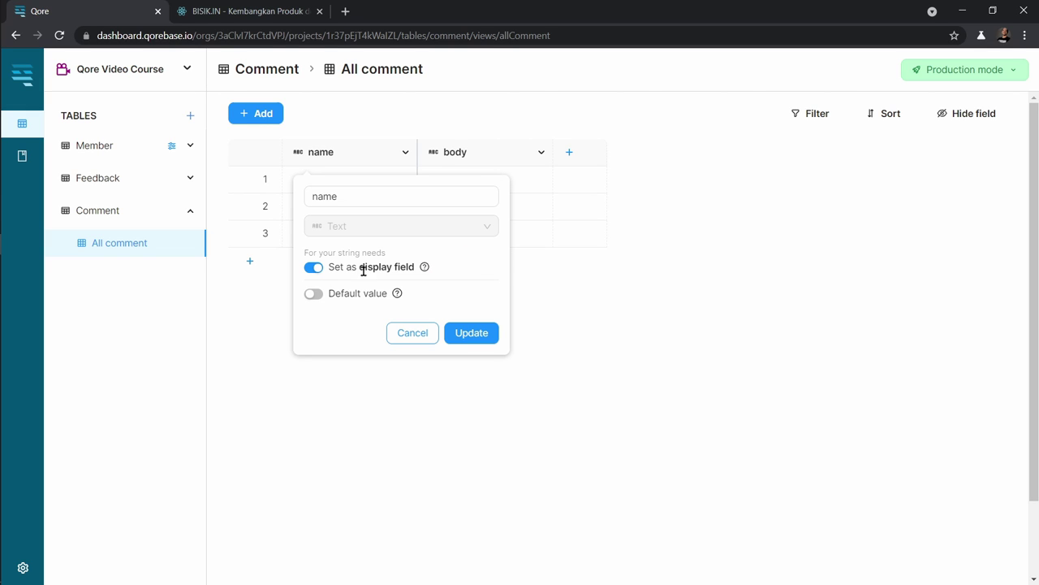
pyautogui.click(314, 267)
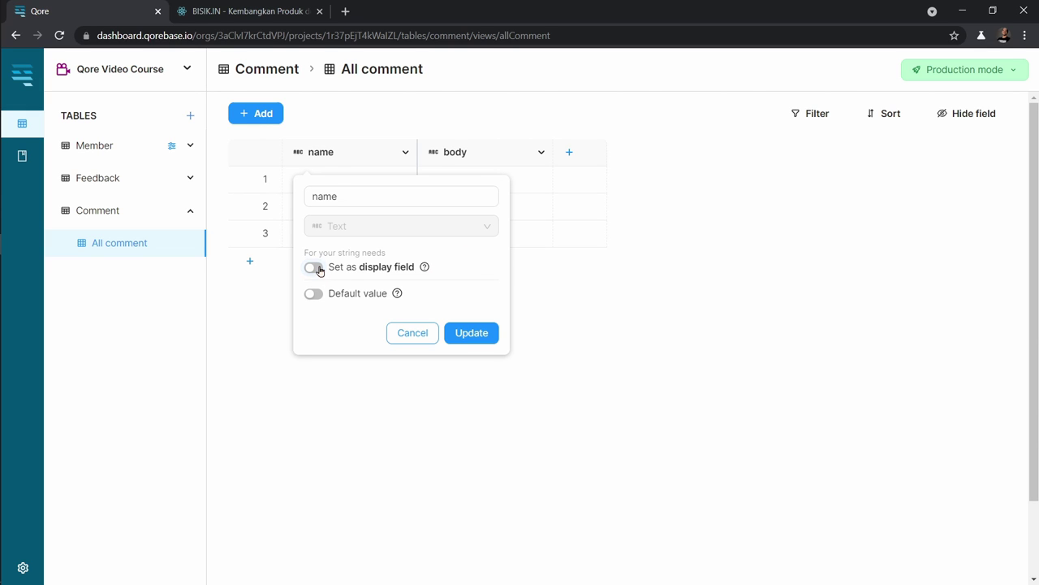
pyautogui.click(470, 333)
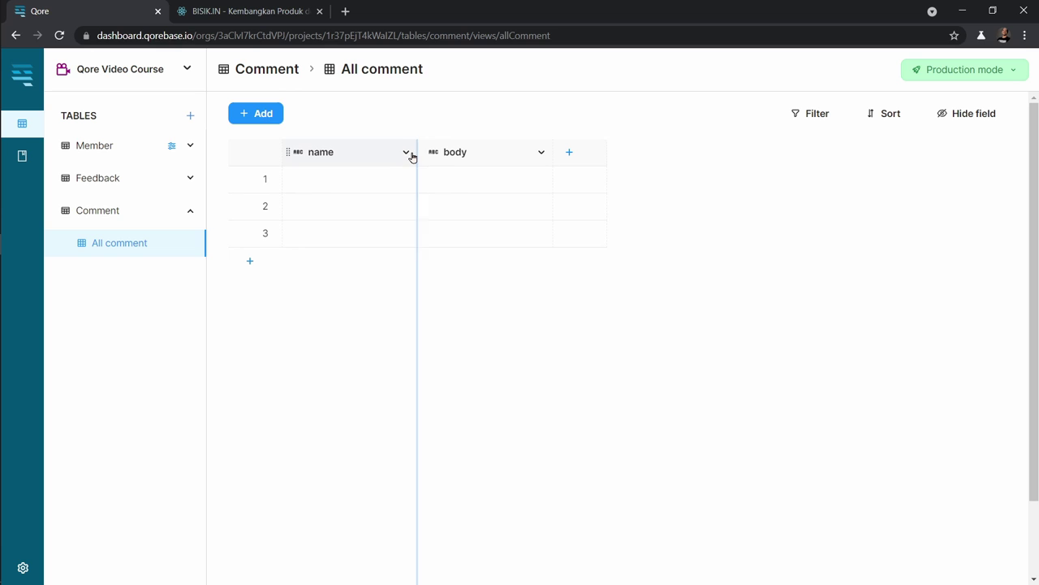
pyautogui.click(408, 155)
pyautogui.click(402, 279)
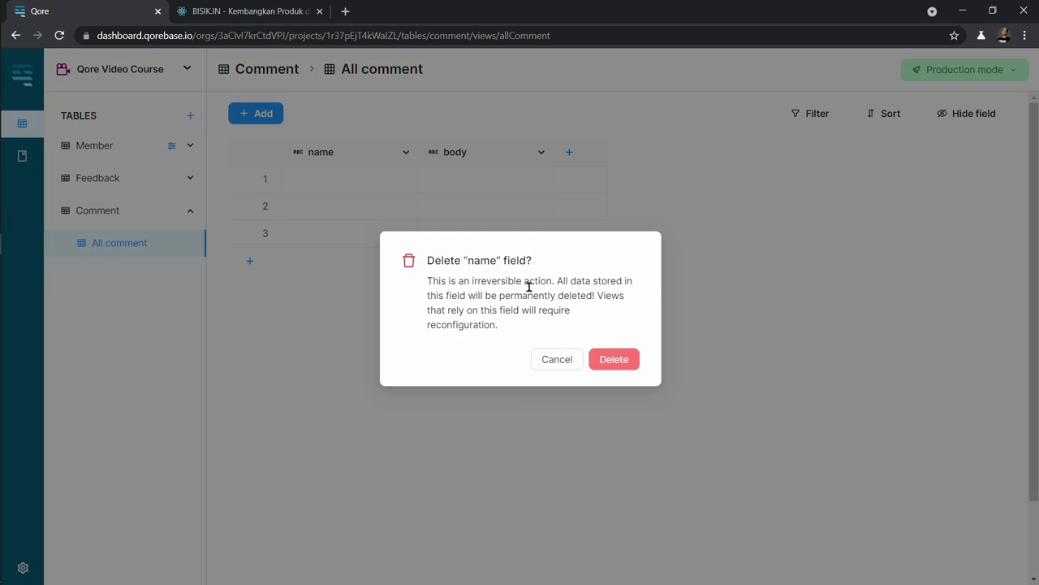
pyautogui.click(619, 361)
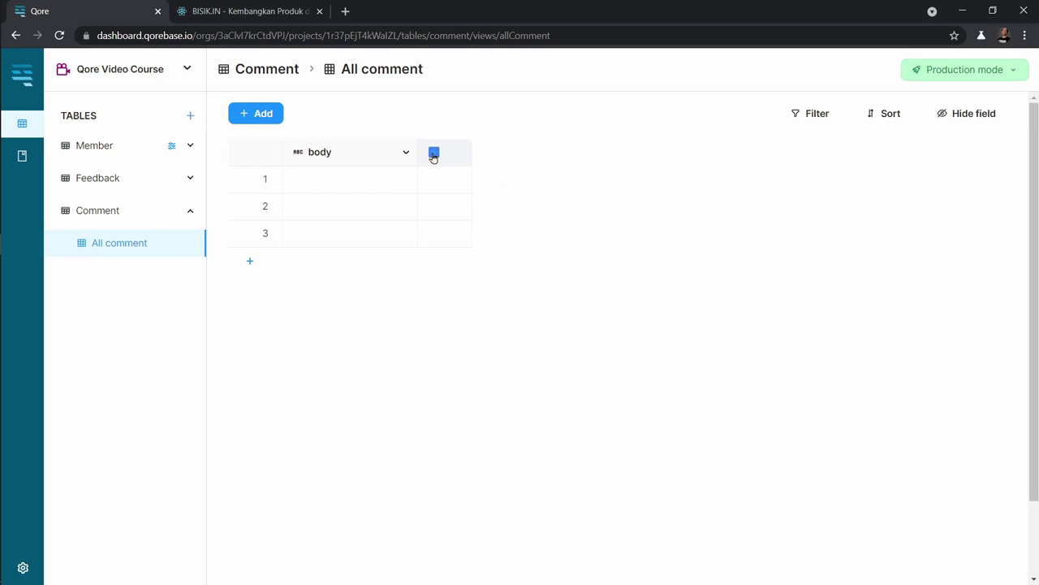
# Create a Relation field named feedback in the Comment table, linked to the Feedback table with title as the related field
pyautogui.click(433, 154)
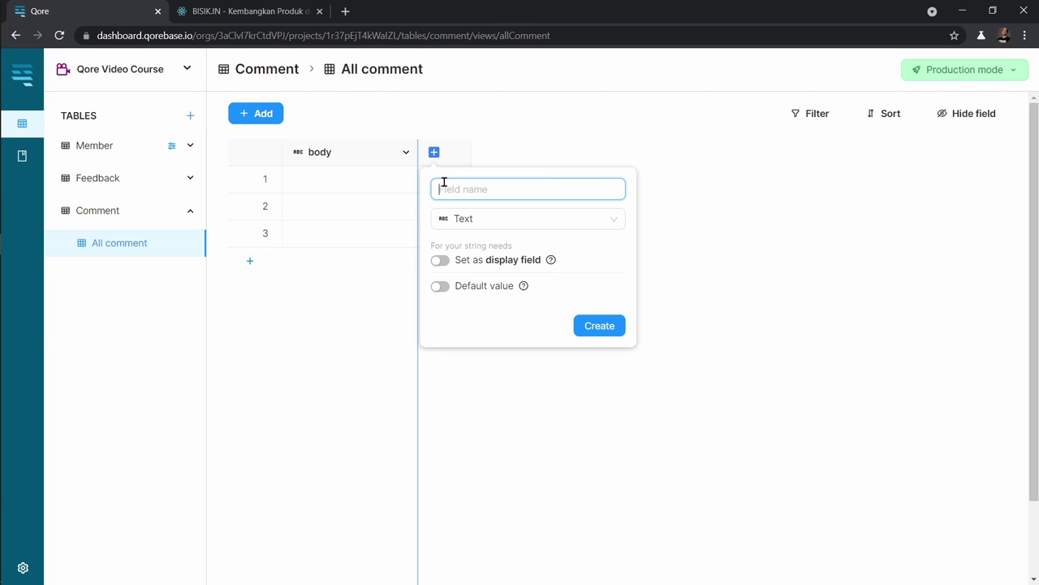
pyautogui.write('feedback')
pyautogui.click(492, 216)
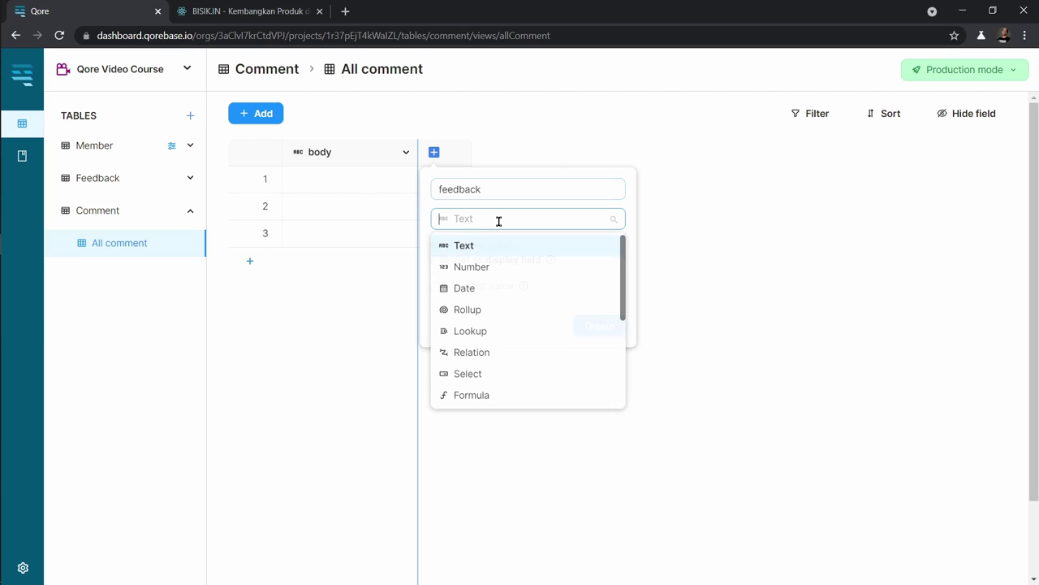
pyautogui.click(492, 354)
pyautogui.click(544, 268)
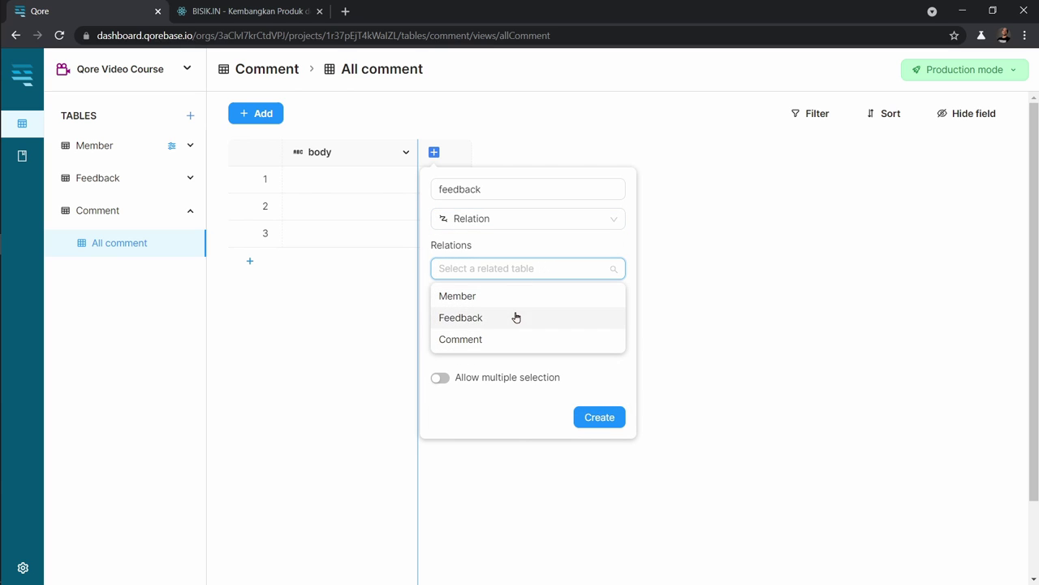
pyautogui.click(514, 316)
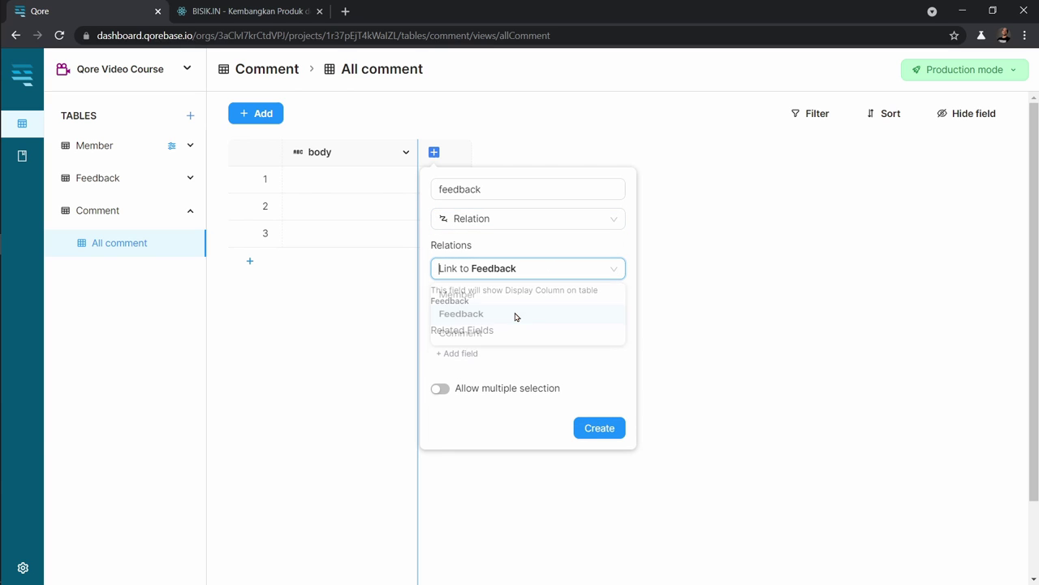
pyautogui.click(484, 354)
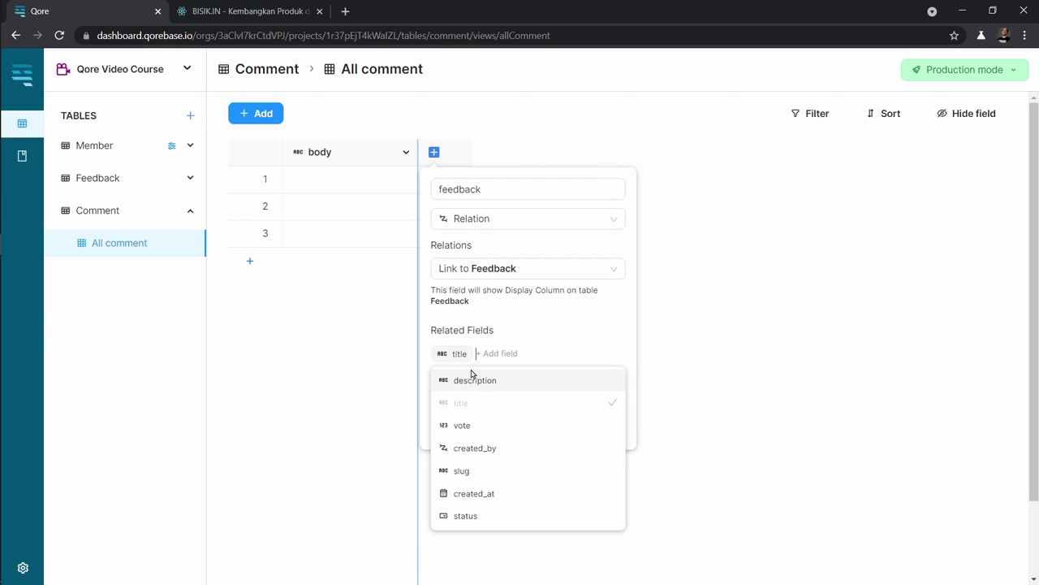
pyautogui.click(512, 331)
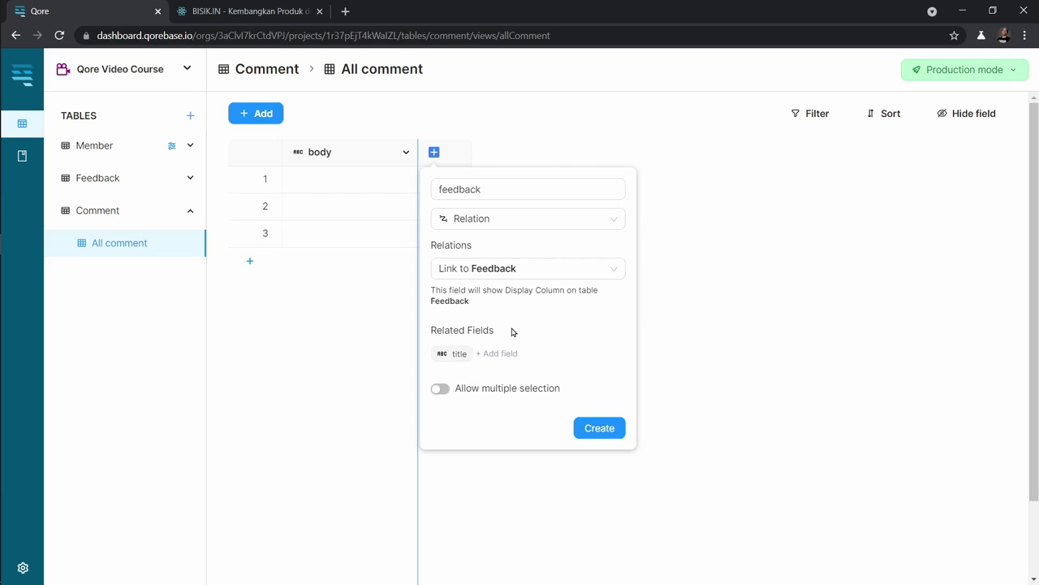
pyautogui.click(592, 430)
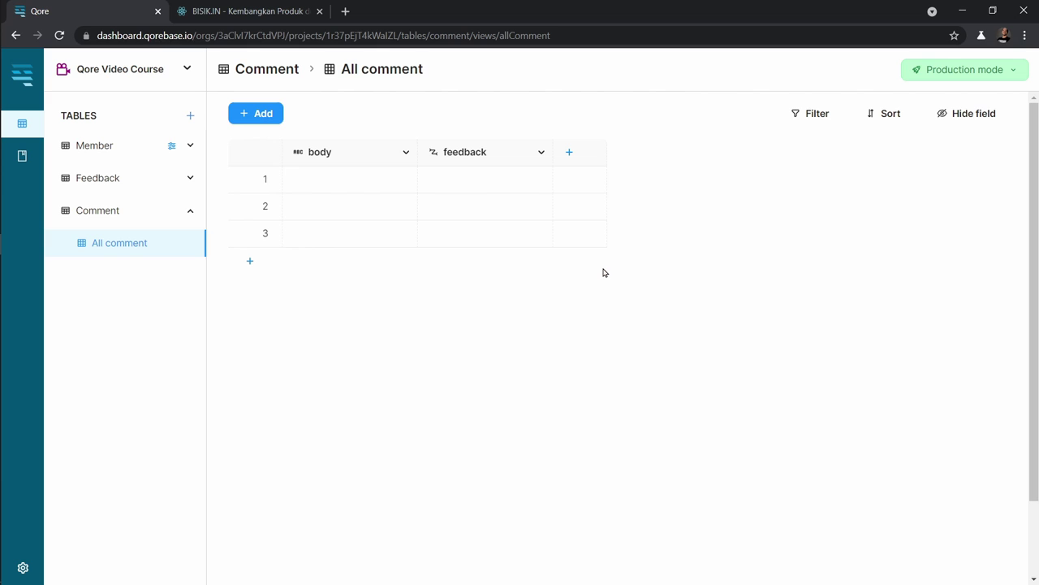
# Create a Date field named created_at in the Comment table with the default value NOW()
pyautogui.click(569, 152)
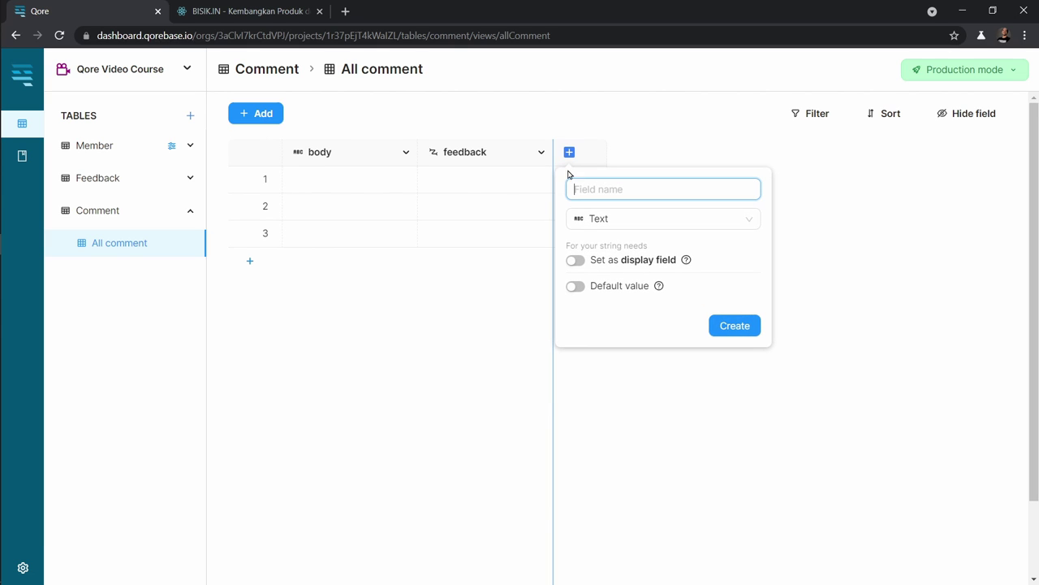
pyautogui.write('created_at')
pyautogui.click(632, 217)
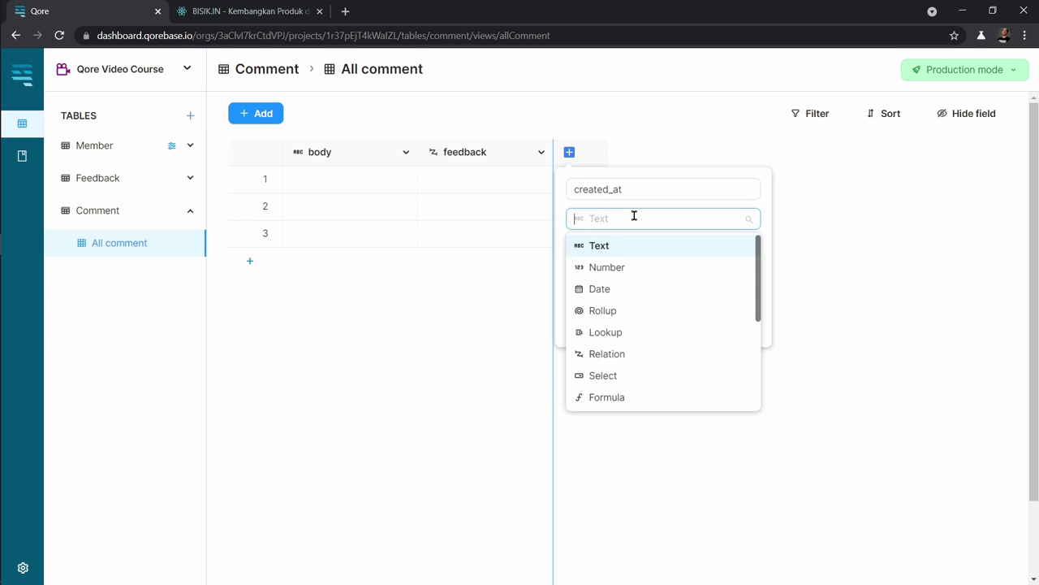
pyautogui.click(629, 290)
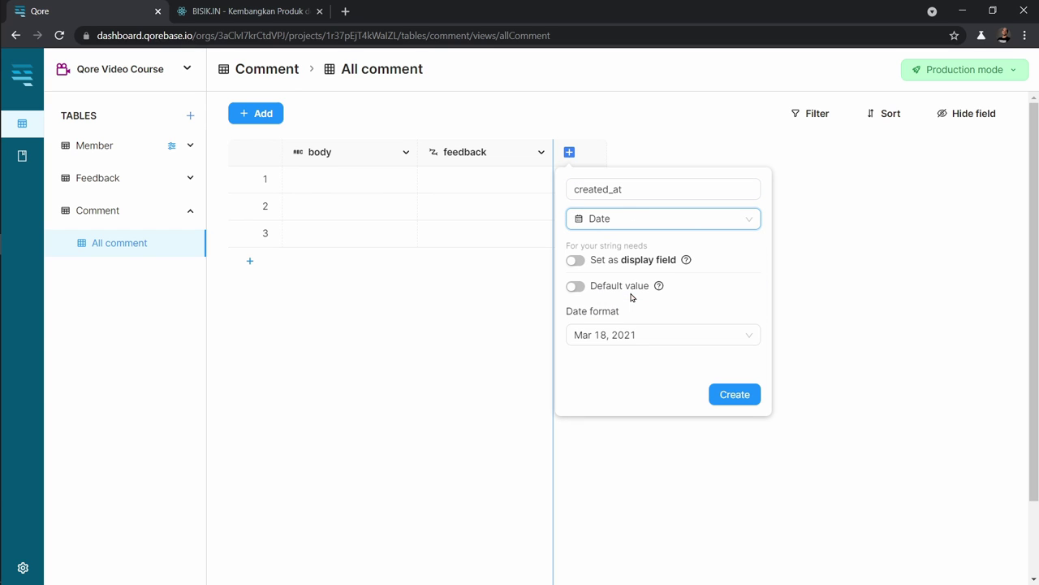
pyautogui.click(575, 285)
pyautogui.click(613, 306)
pyautogui.write('NOW')
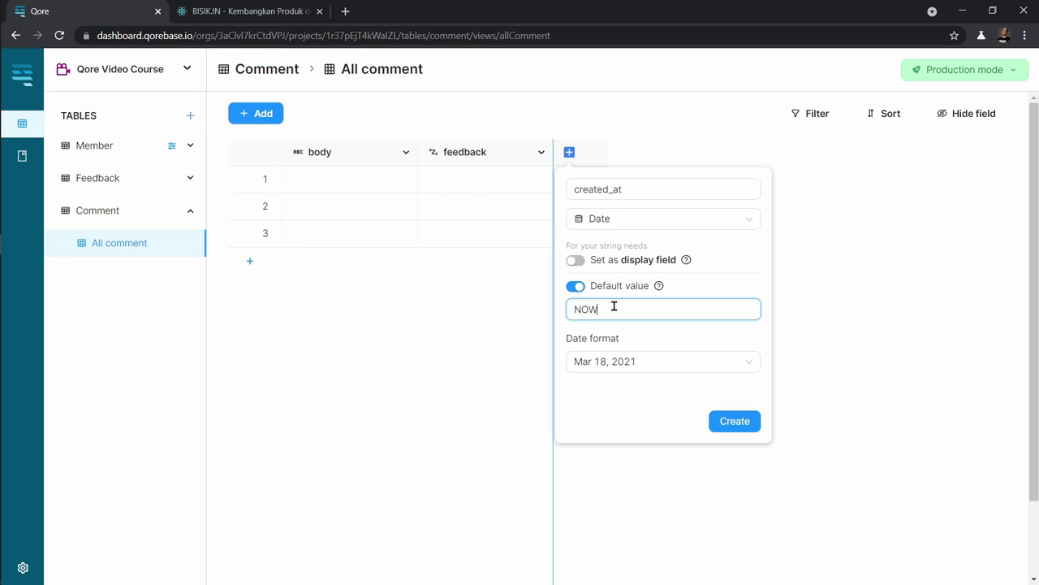
pyautogui.write('()')
pyautogui.click(728, 427)
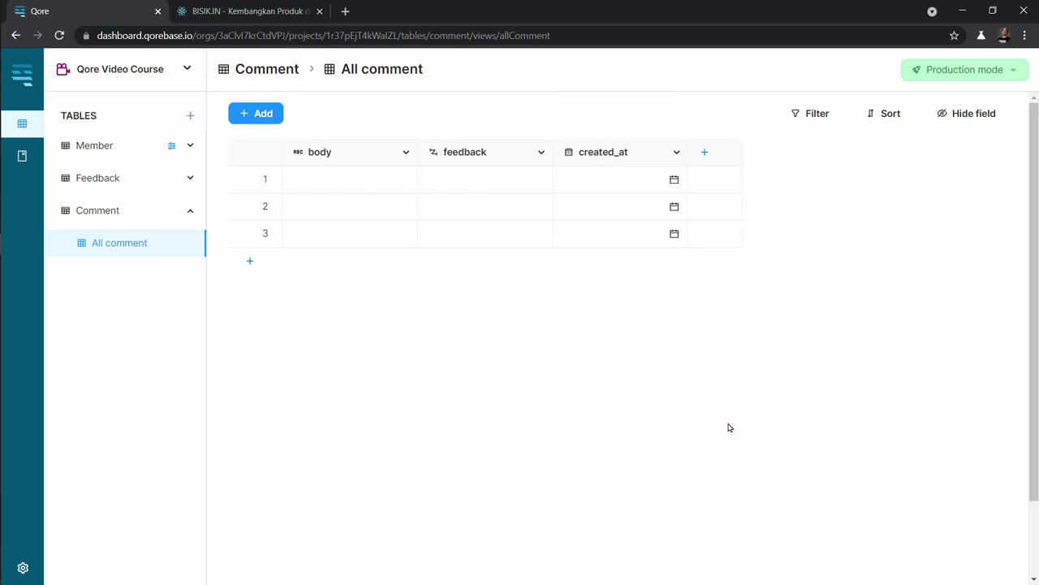
# Fill the first comment row with the body "Contoh komentar baru" and link it to the "Histori versi dari sebuh project" feedback
pyautogui.click(311, 172)
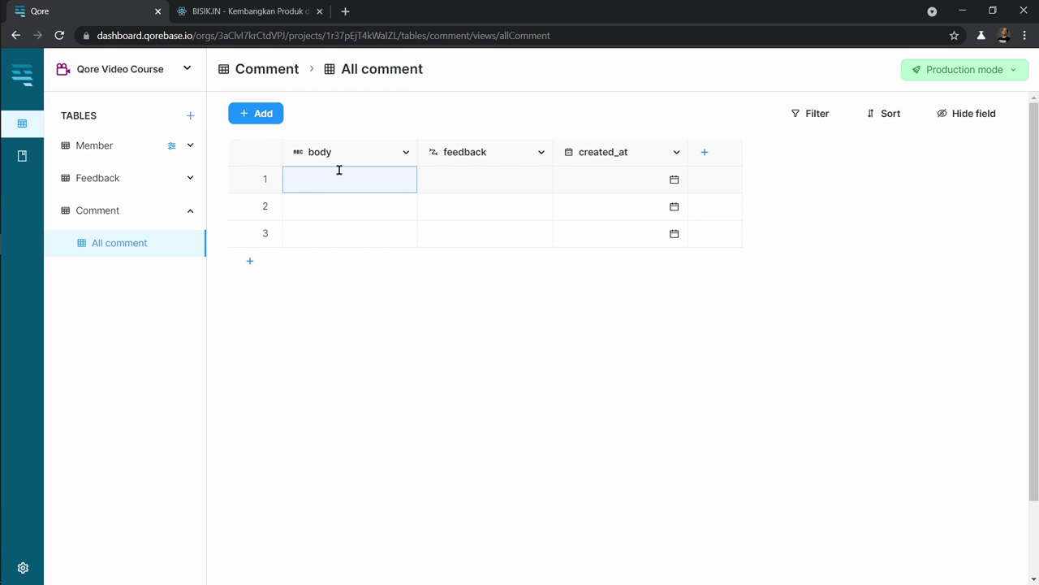
pyautogui.write('Contoh komentar baru')
pyautogui.click(486, 186)
pyautogui.click(526, 179)
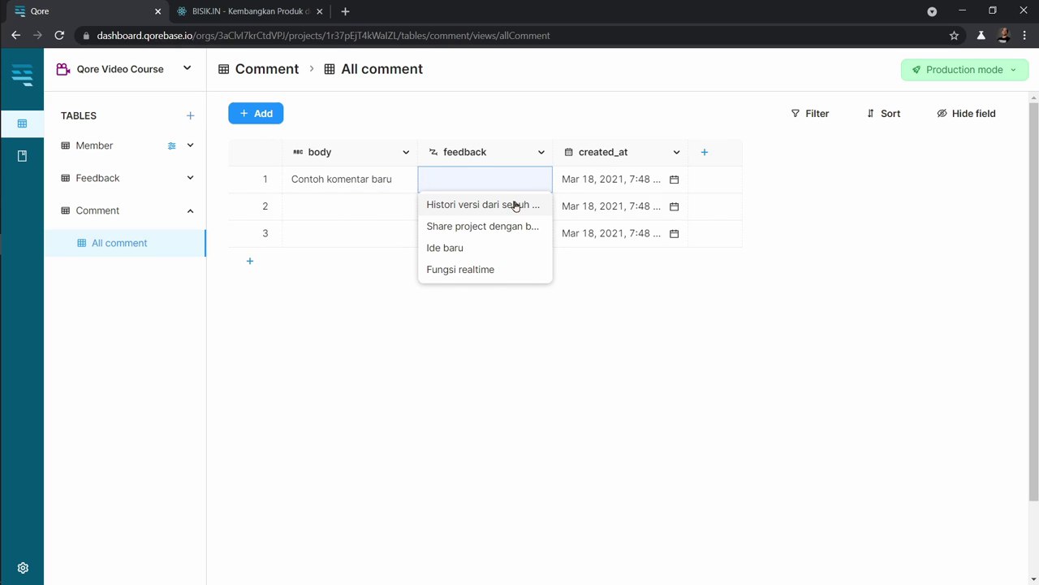
pyautogui.click(515, 206)
# Fill the second comment row with the body "Komentar lainnya" and link it to the "Histori versi dari sebuh project" feedback
pyautogui.click(378, 207)
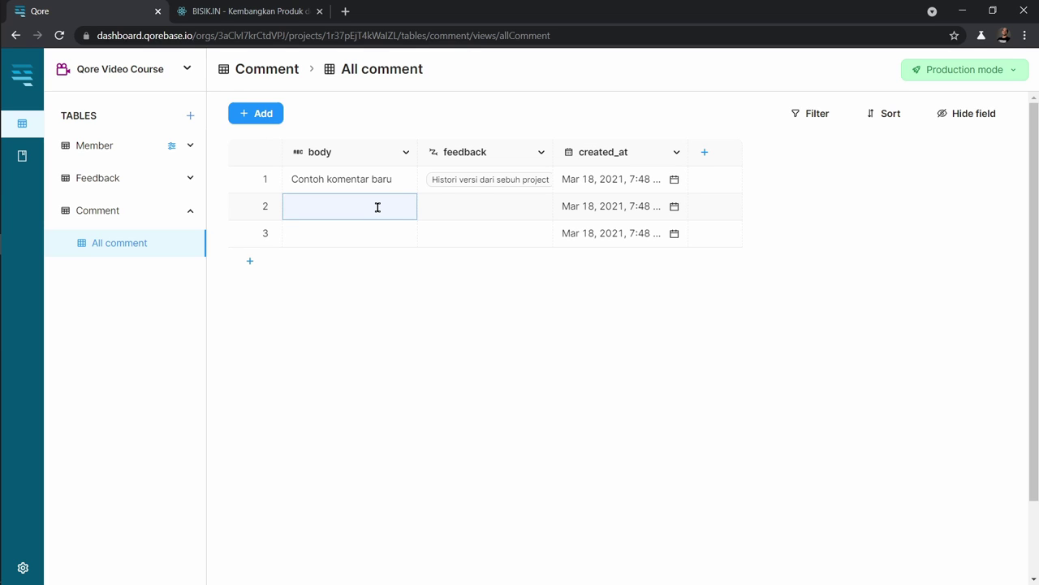
pyautogui.write('Komentar lan')
pyautogui.write('nnya')
pyautogui.click(459, 209)
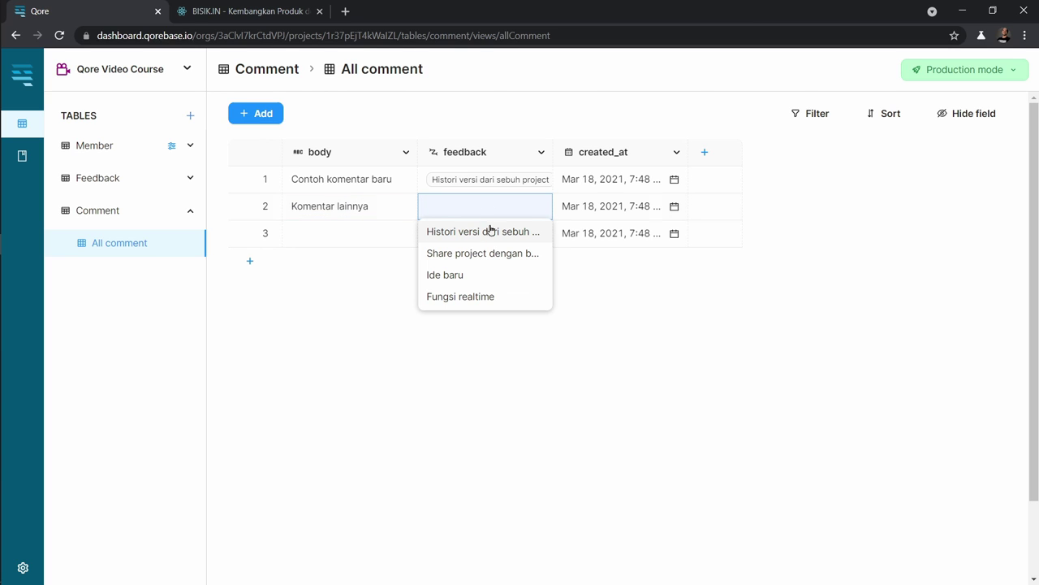
pyautogui.click(491, 361)
# Fill the third comment row with the body "Komentar tambahan nih" and link it to the "Share project dengan beberapa pengguna" feedback
pyautogui.click(357, 229)
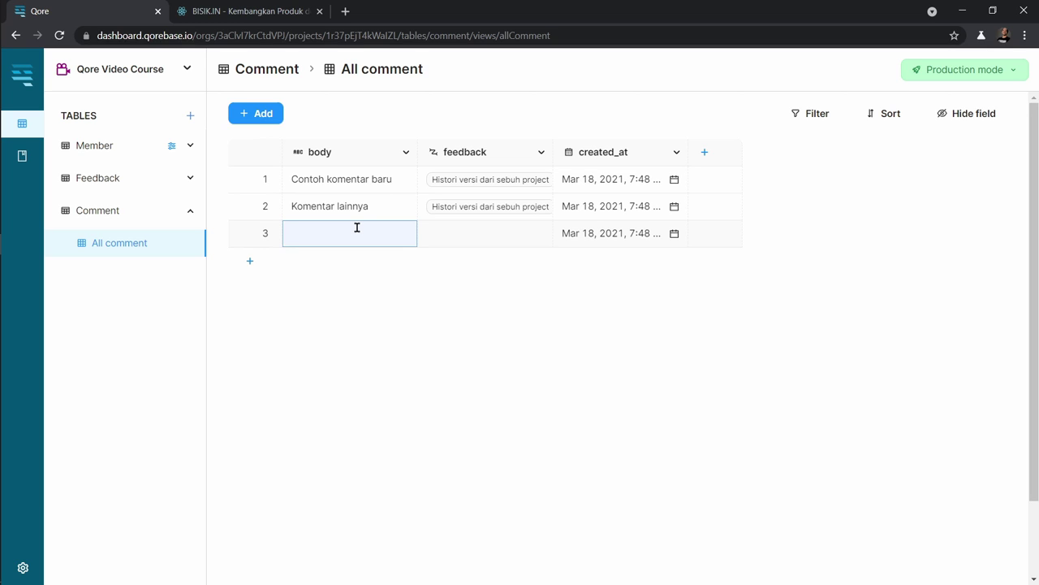
pyautogui.write('Komentar tambahan nih')
pyautogui.click(520, 234)
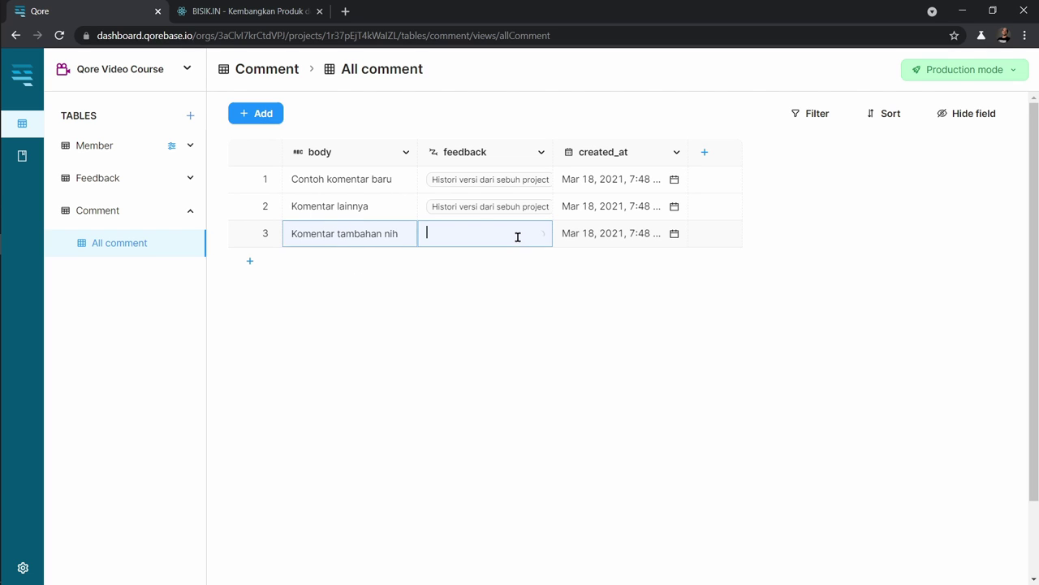
pyautogui.click(530, 236)
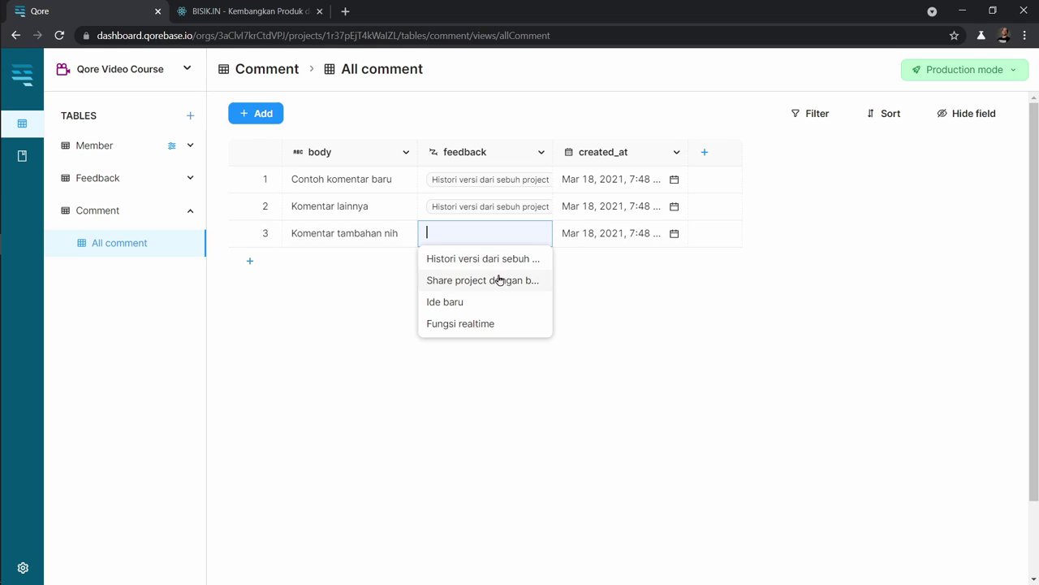
pyautogui.click(500, 280)
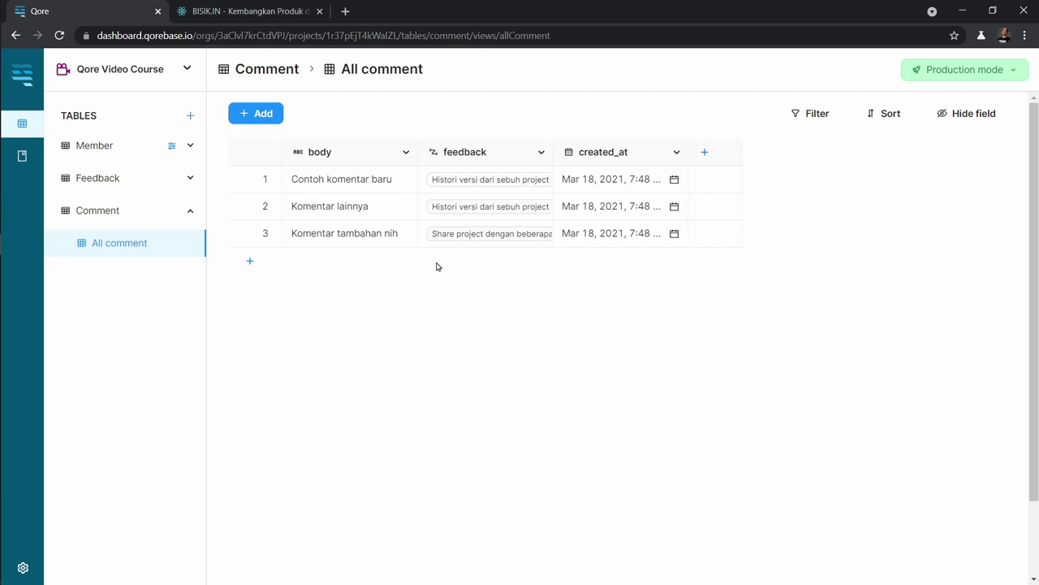
# Grant the Public user role Select, Update, Delete and Insert permissions on the Comment table in the project settings
pyautogui.click(122, 154)
pyautogui.click(172, 147)
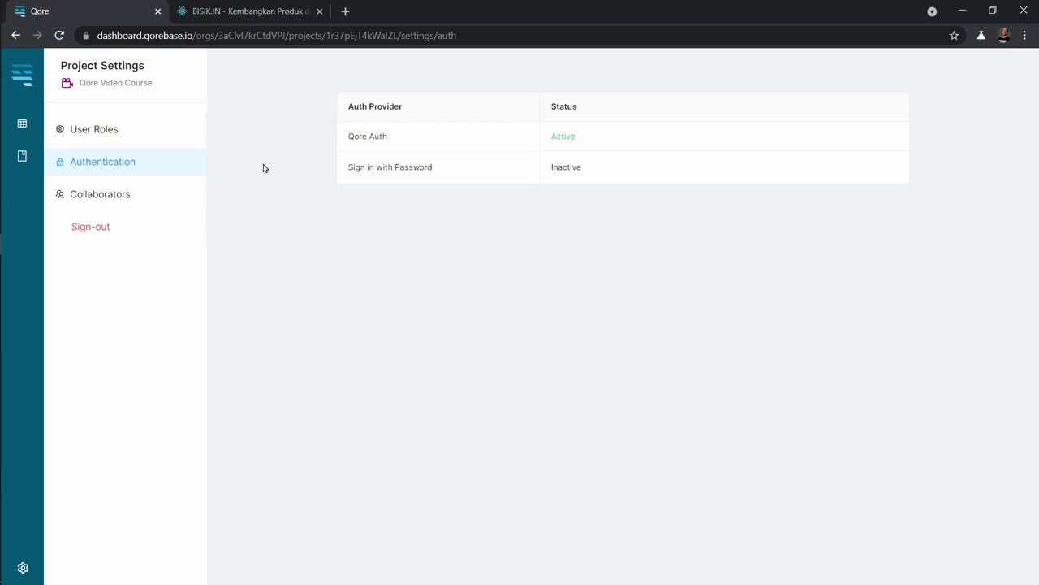
pyautogui.click(173, 137)
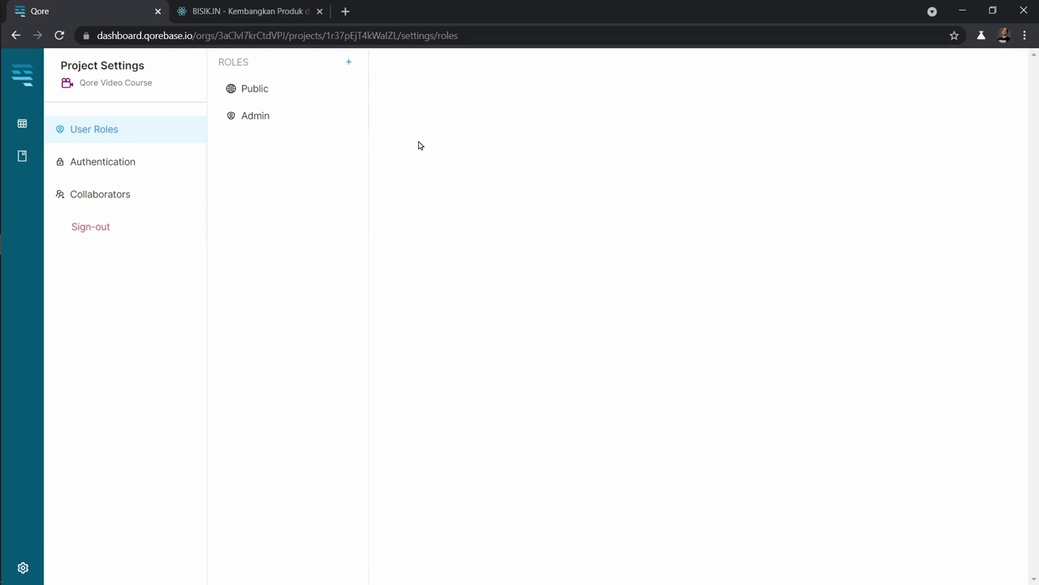
pyautogui.click(260, 96)
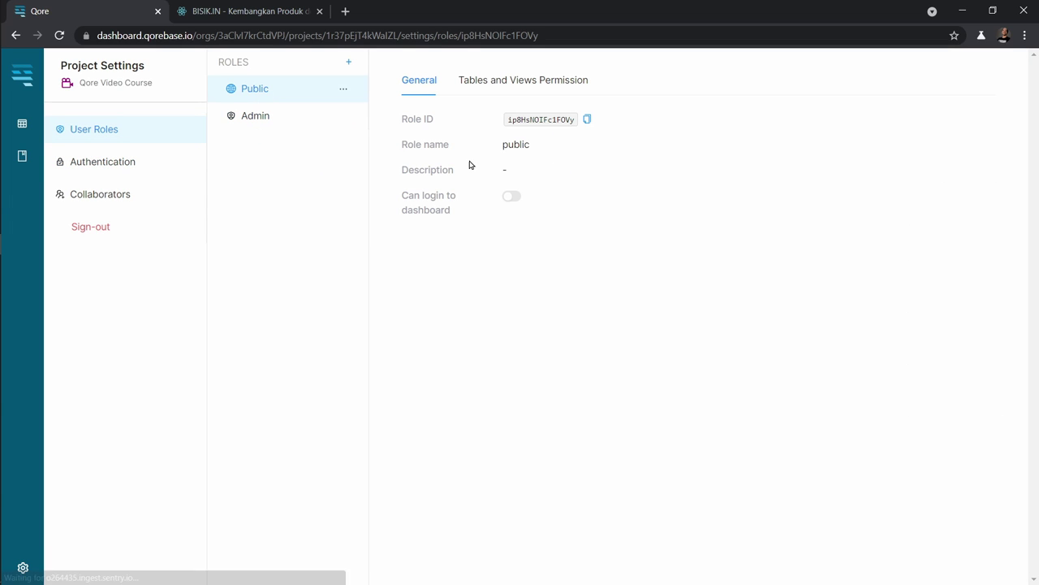
pyautogui.click(471, 81)
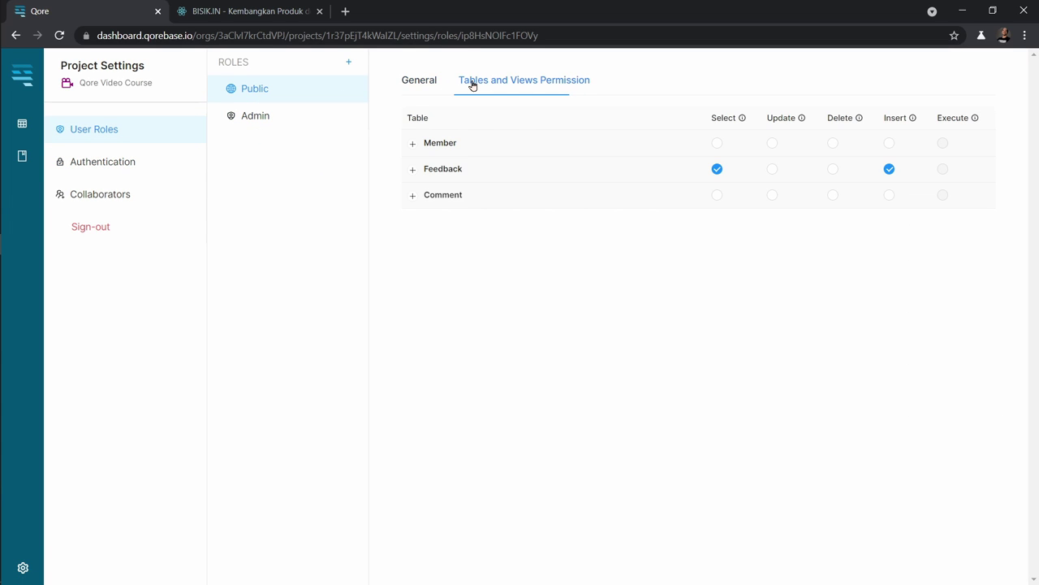
pyautogui.click(717, 198)
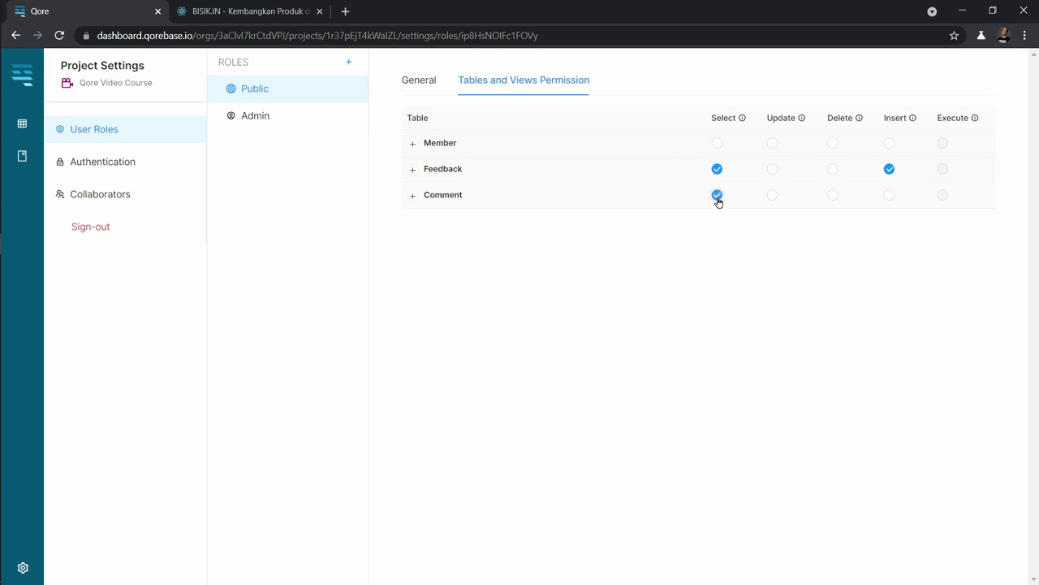
pyautogui.click(772, 197)
pyautogui.click(832, 197)
pyautogui.click(889, 196)
pyautogui.click(413, 196)
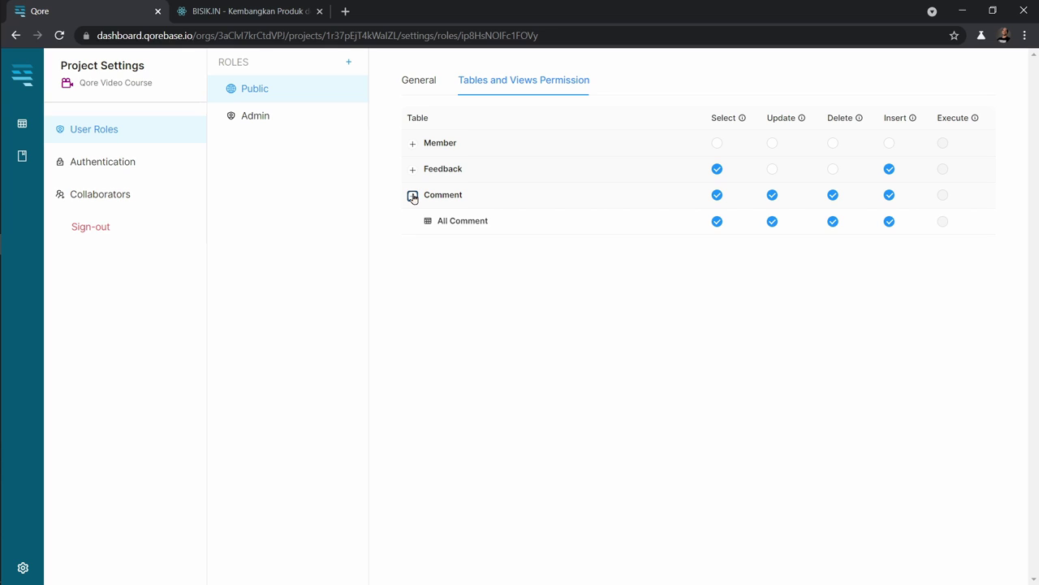
pyautogui.click(412, 196)
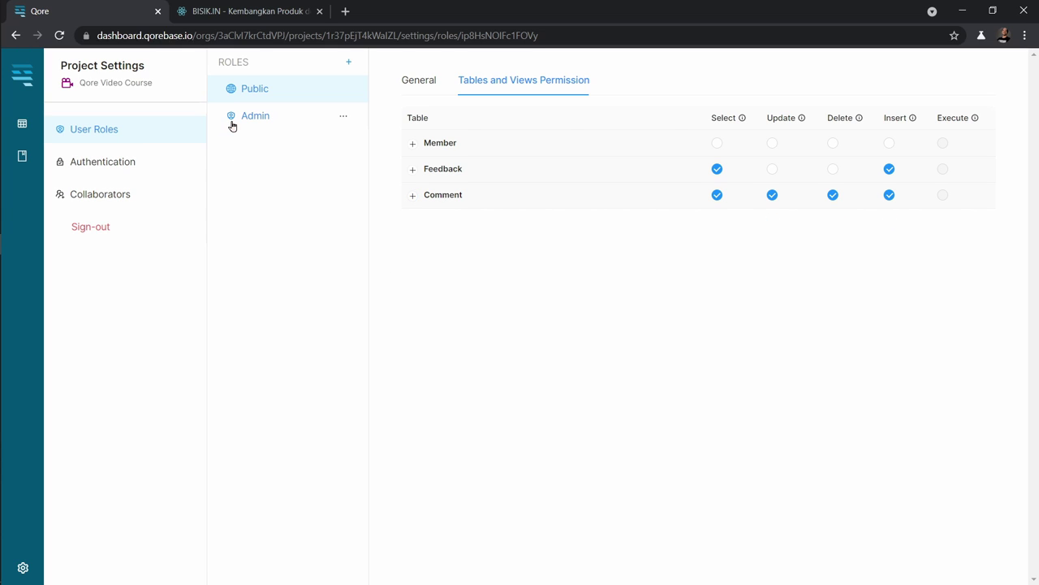
# Return to the project's tables and open the All feedback view of the Feedback table
pyautogui.click(35, 131)
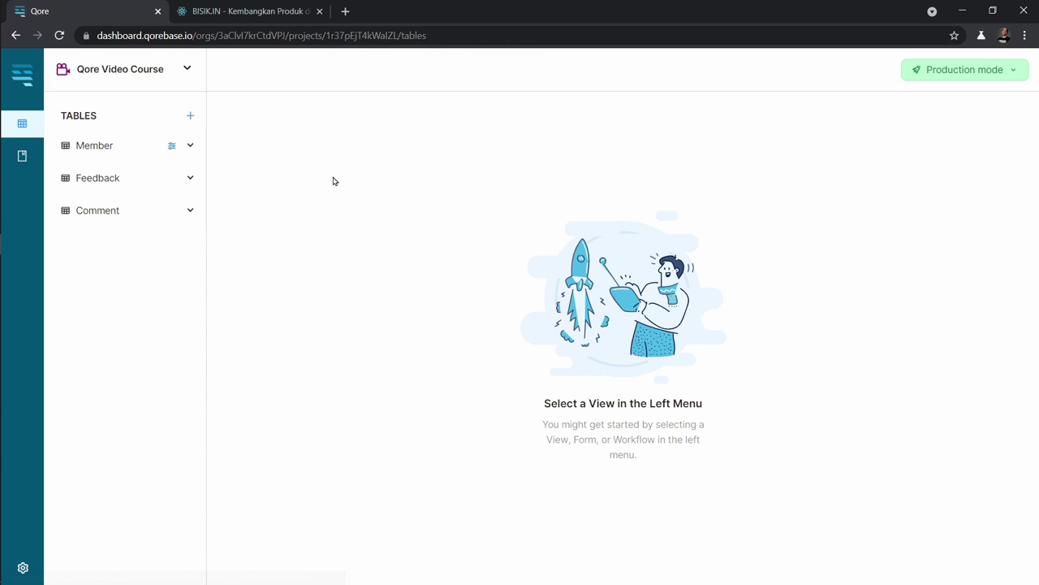
pyautogui.click(112, 187)
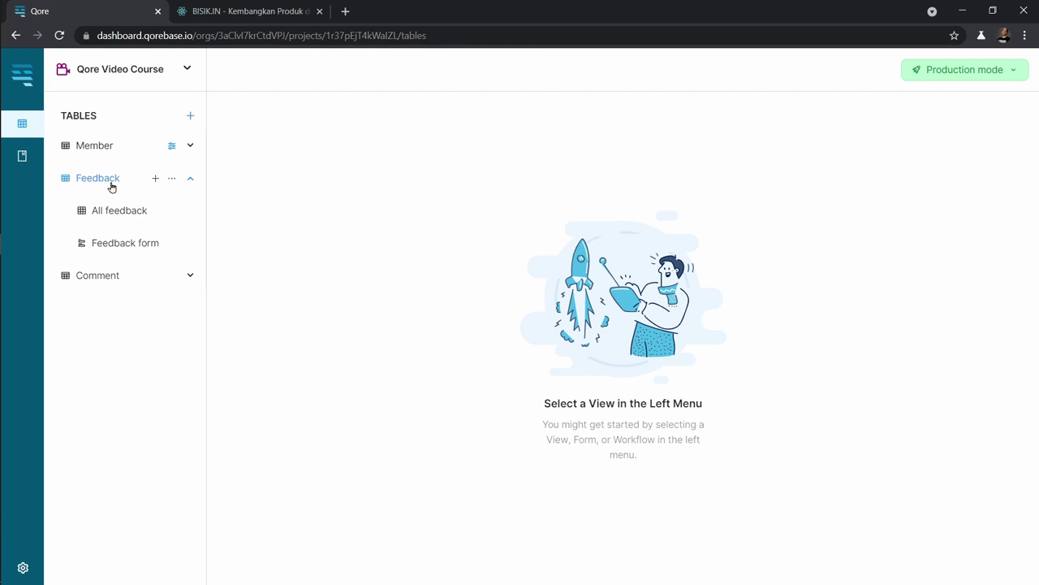
pyautogui.click(114, 211)
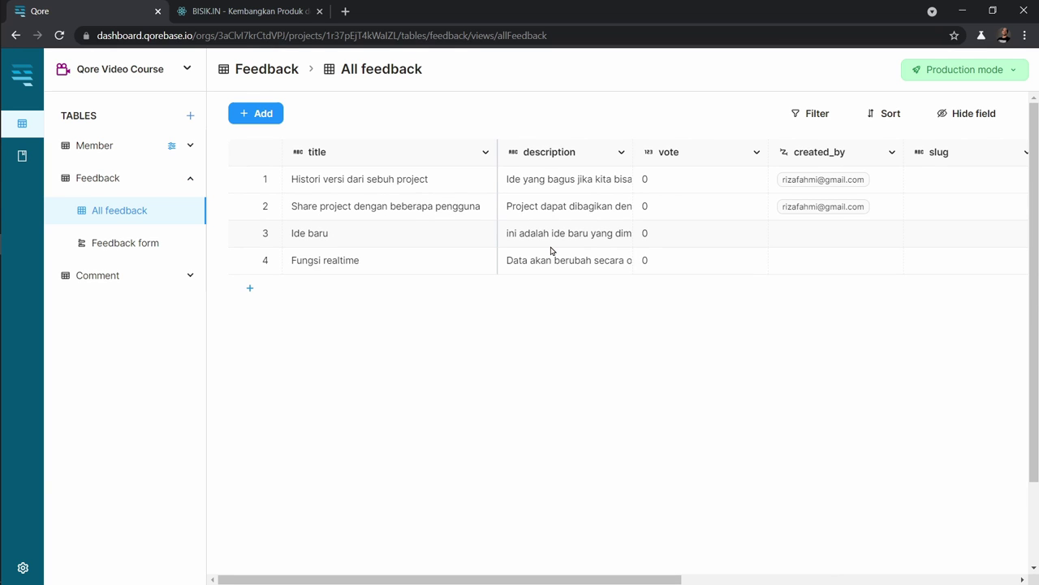
pyautogui.hscroll(7, 550, 250)
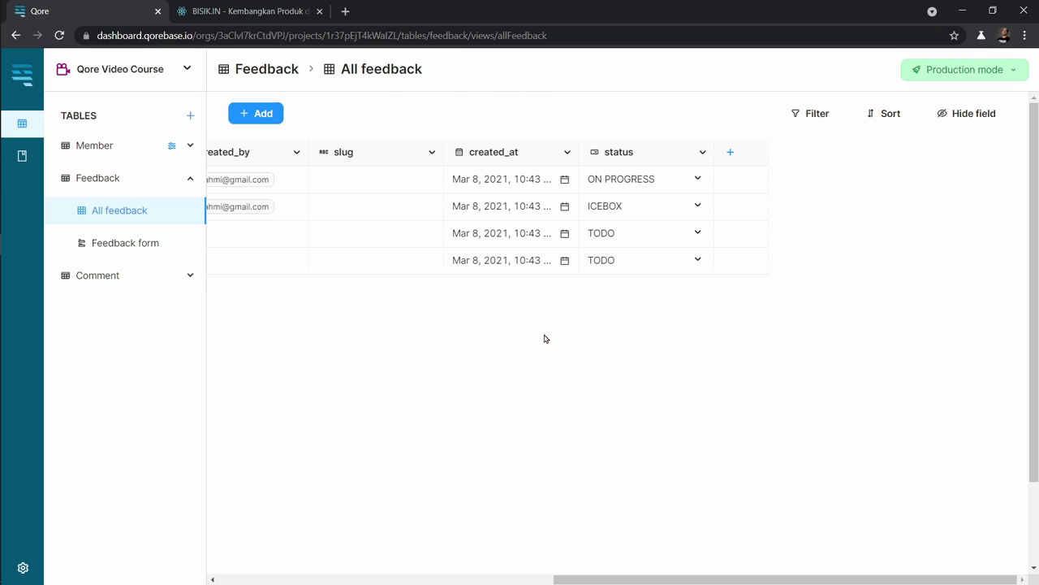
# Create a Lookup field named comments in the Feedback table, linked to Comment, looking up body, with multiple selection allowed
pyautogui.click(730, 153)
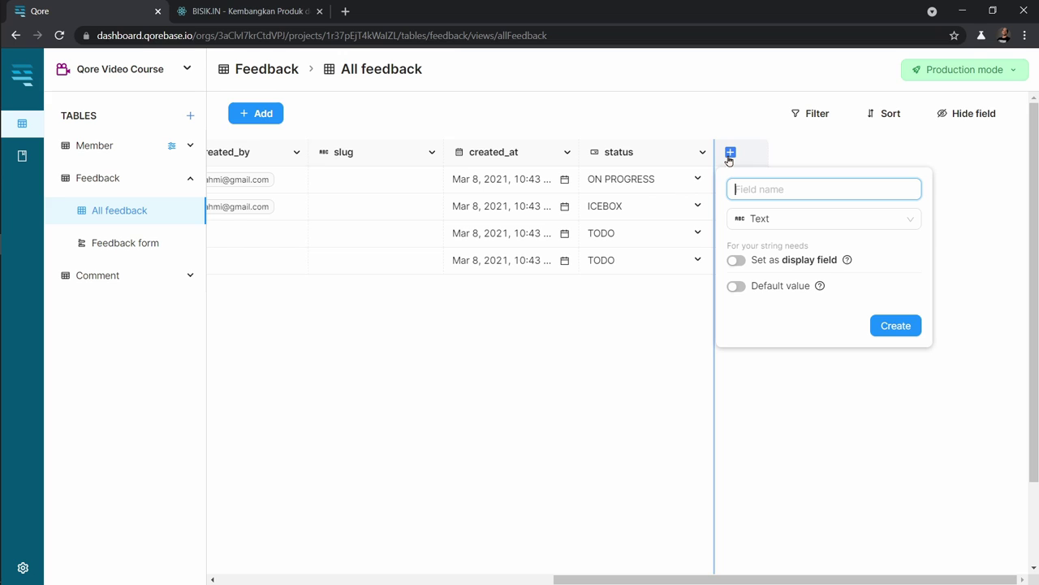
pyautogui.write('comments')
pyautogui.click(755, 220)
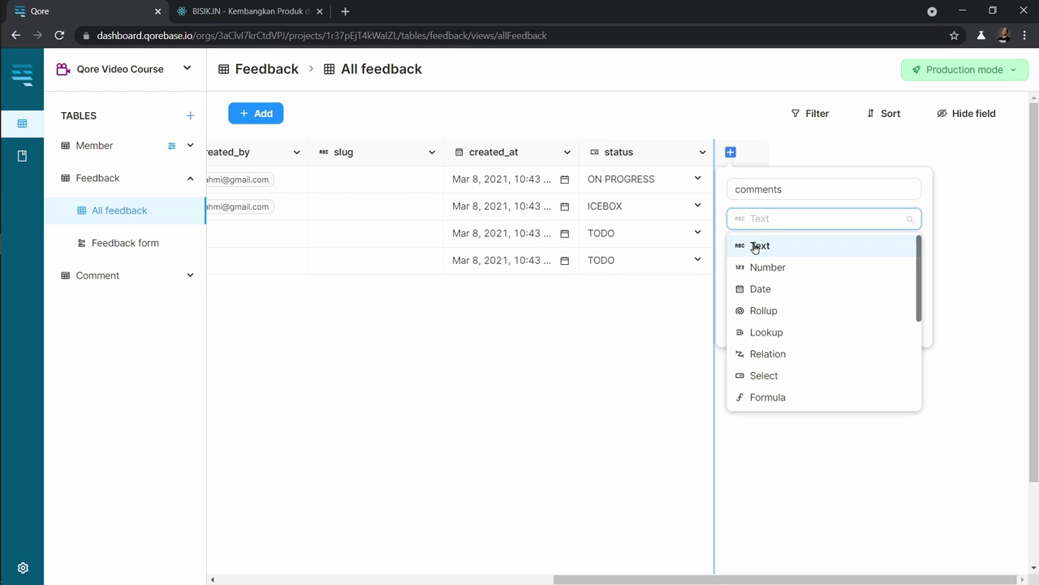
pyautogui.click(758, 332)
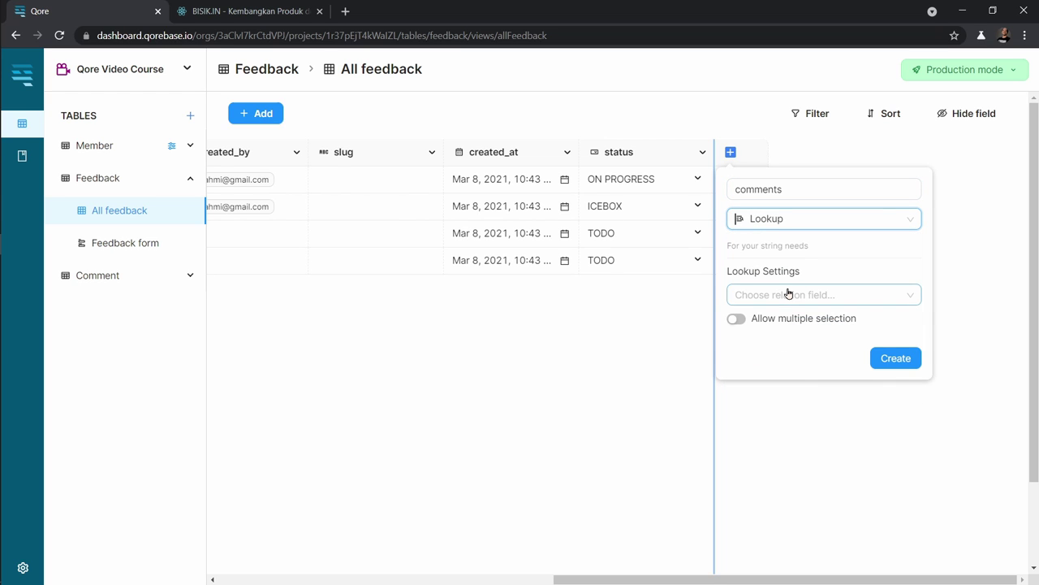
pyautogui.click(788, 293)
pyautogui.click(784, 349)
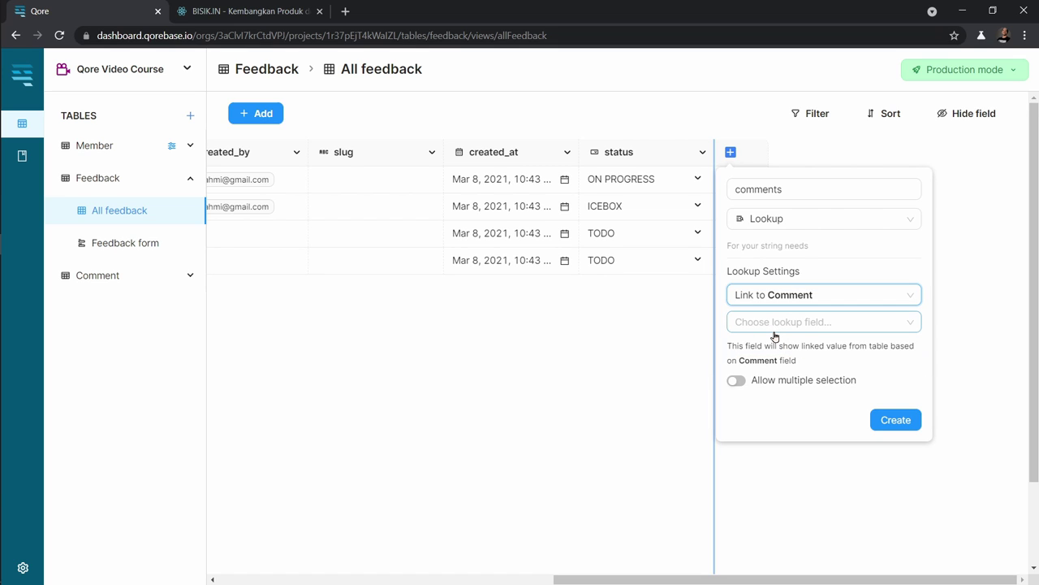
pyautogui.click(775, 333)
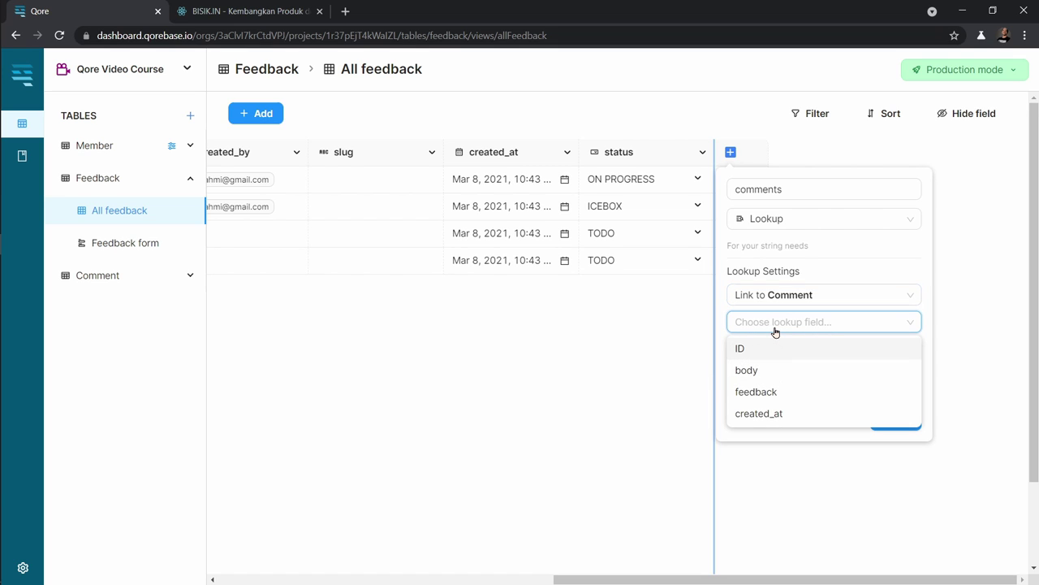
pyautogui.click(768, 372)
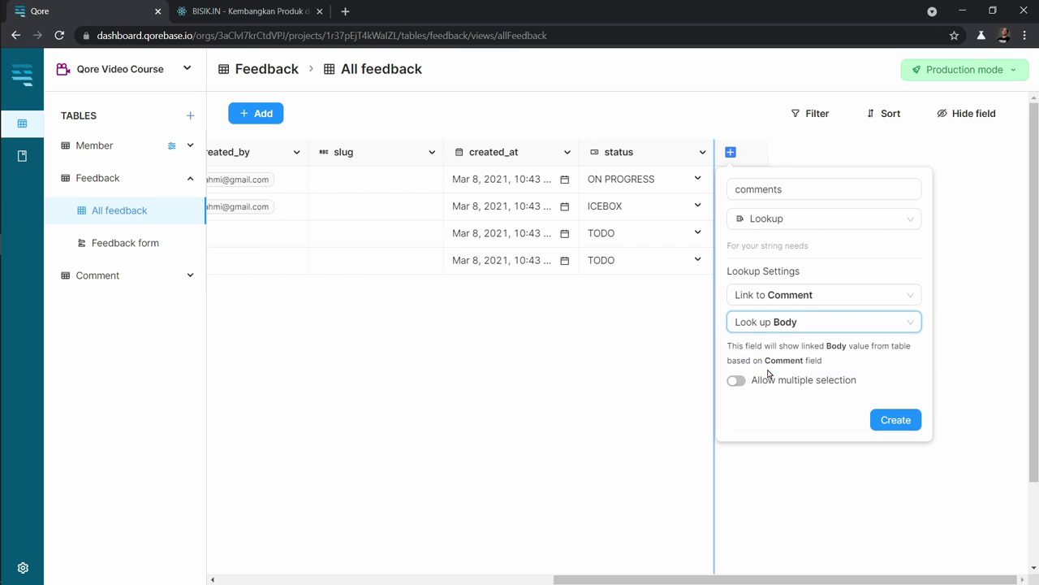
pyautogui.click(736, 381)
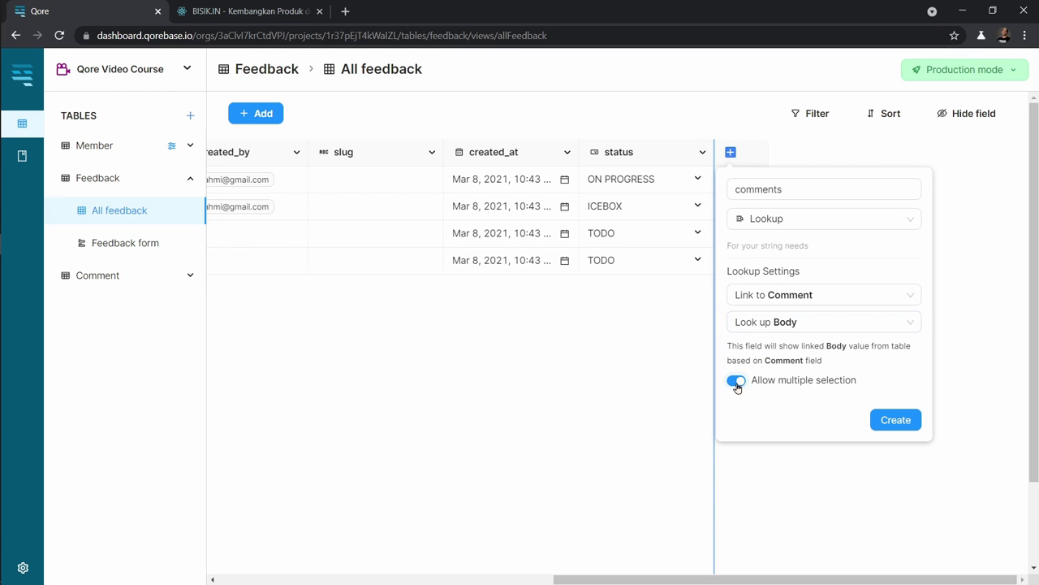
pyautogui.click(893, 420)
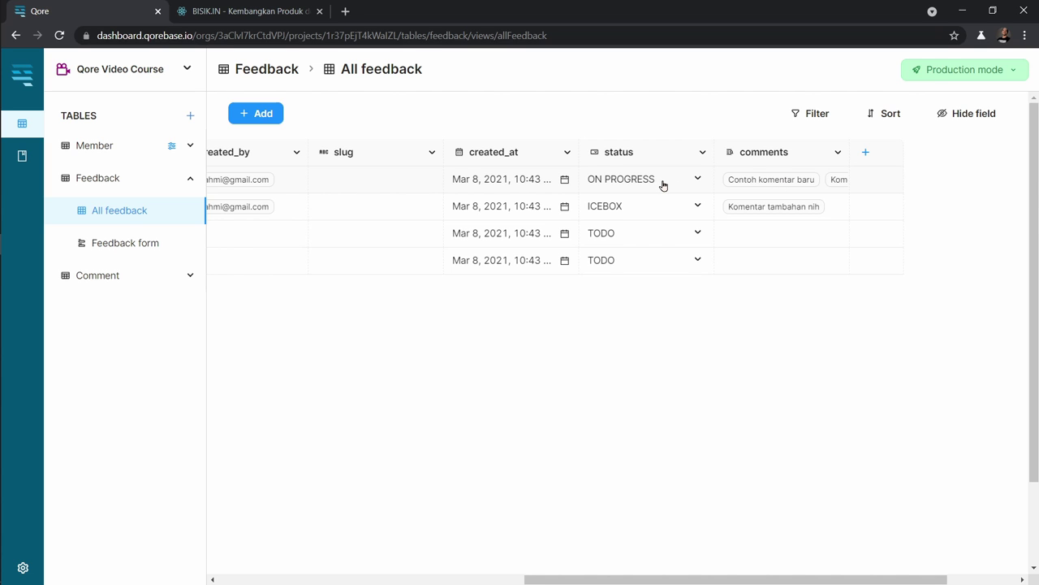
# Examine which comments the comments field lists for the first two feedback rows
pyautogui.hscroll(-5, 663, 185)
pyautogui.hscroll(4, 663, 185)
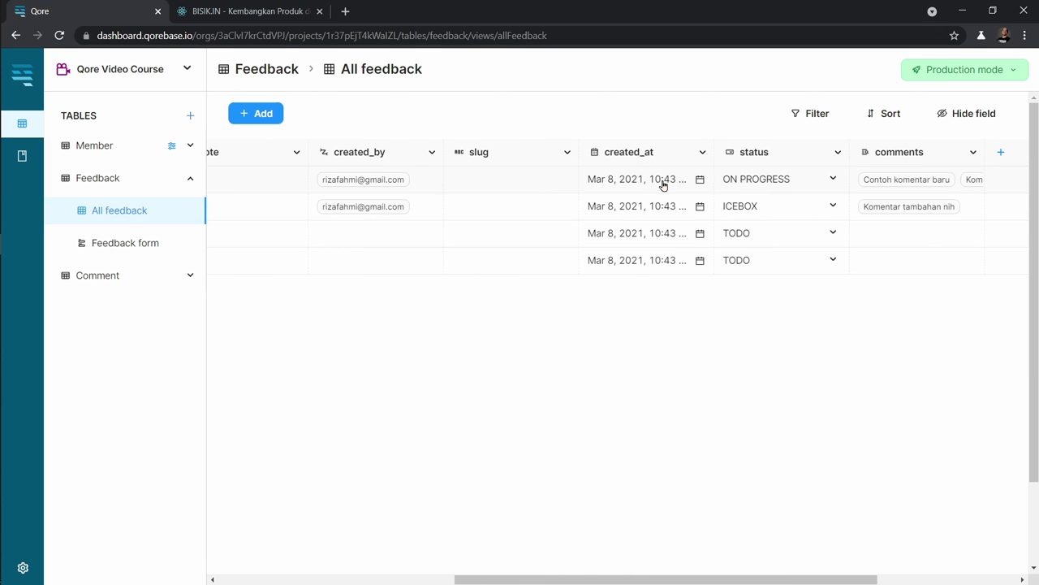
pyautogui.hscroll(4, 662, 185)
pyautogui.click(662, 180)
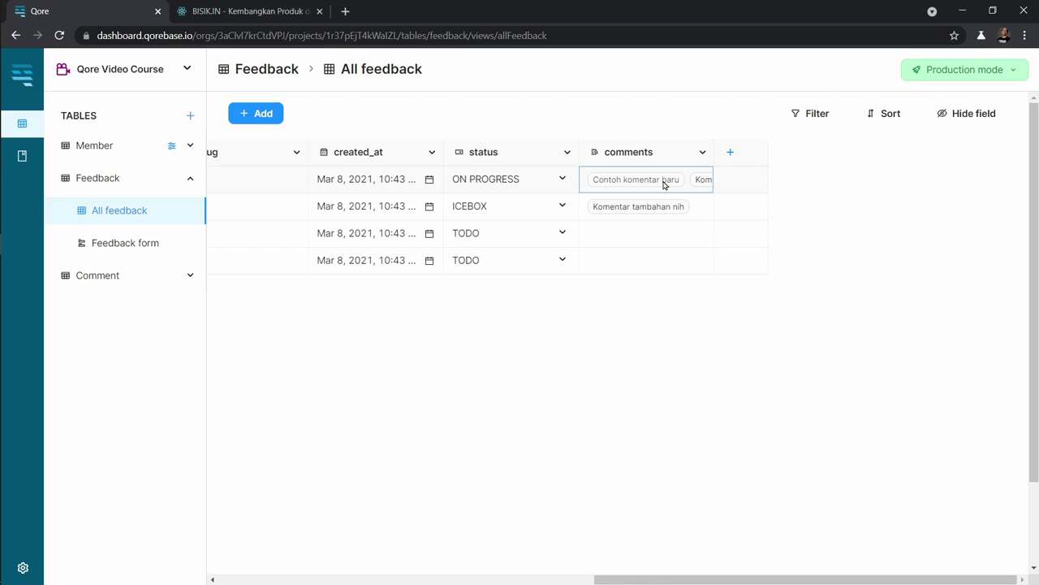
pyautogui.doubleClick(663, 180)
pyautogui.click(687, 207)
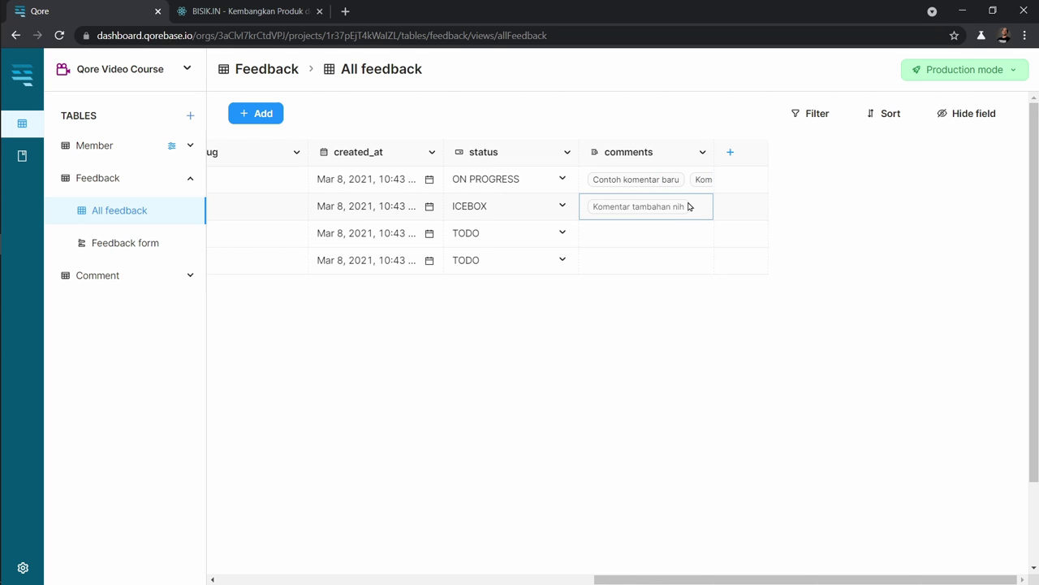
pyautogui.click(669, 185)
pyautogui.click(669, 205)
pyautogui.click(668, 184)
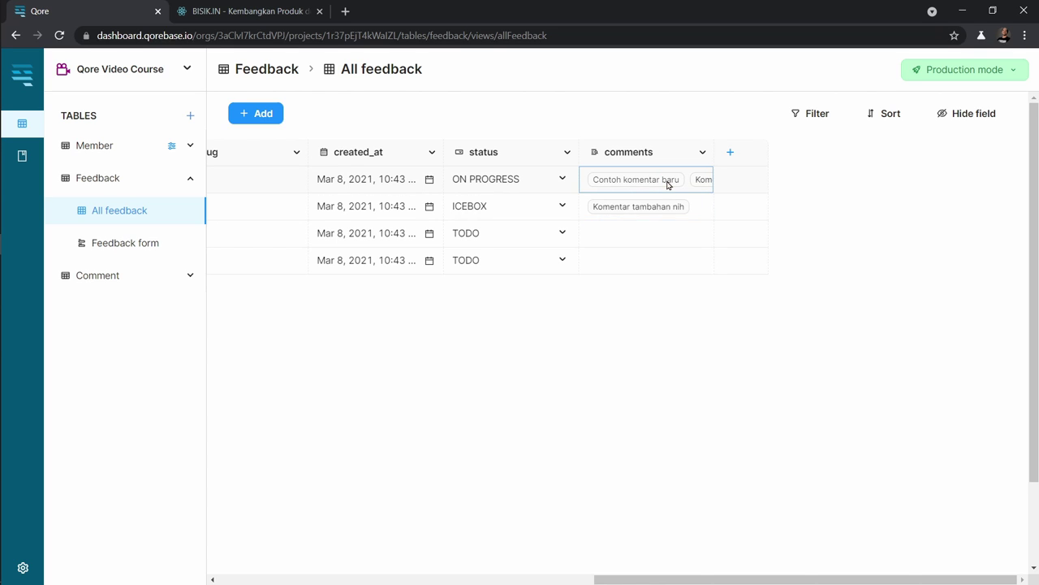
pyautogui.click(668, 211)
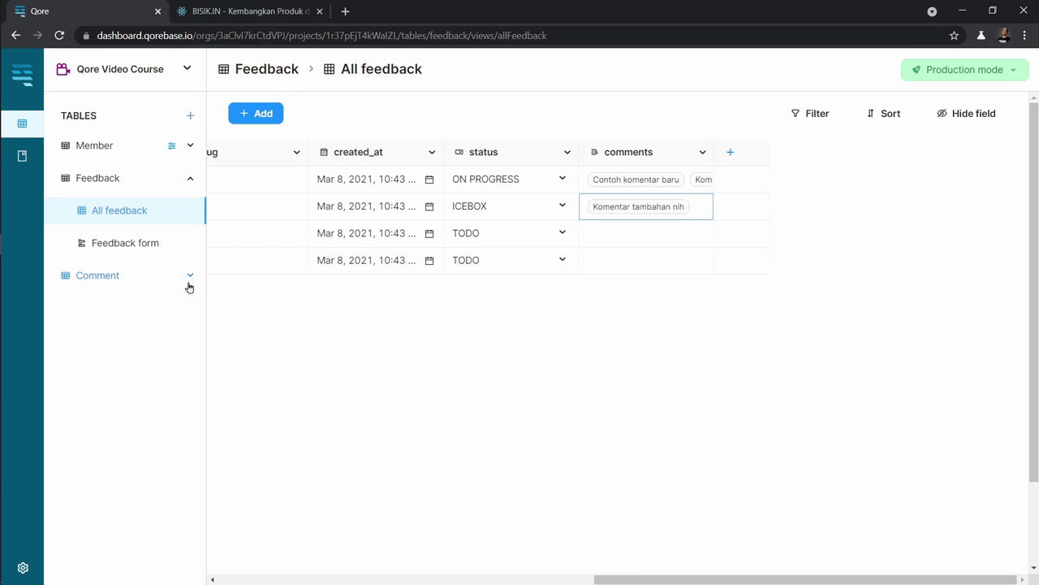